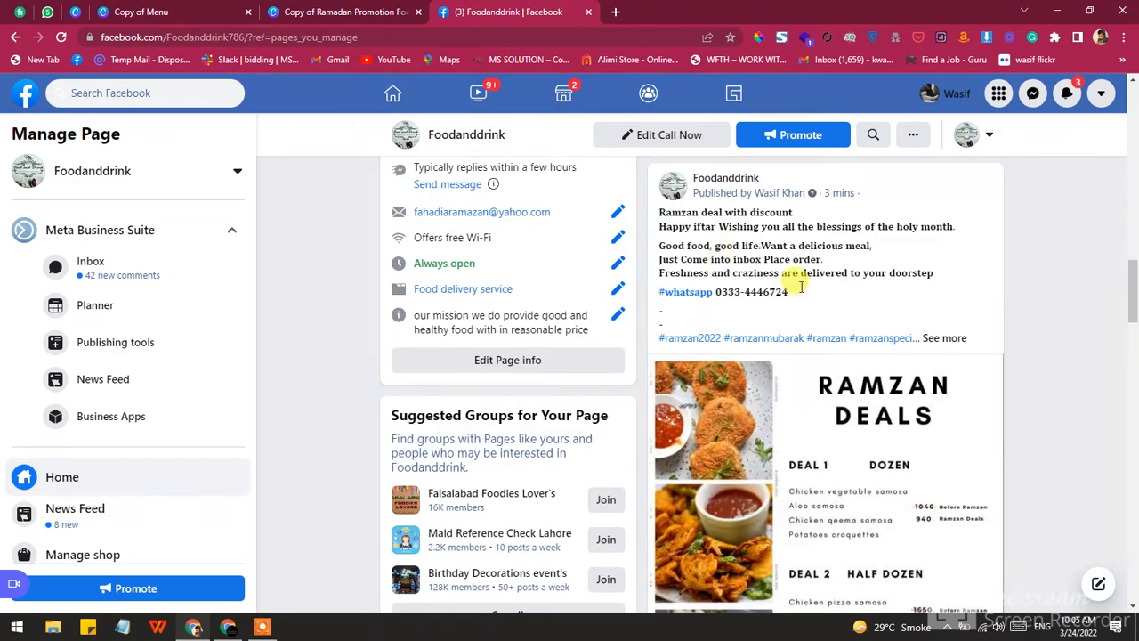
Open the boost setup for the Ramzan deals post on the Foodanddrink page
scroll(920, 347, down, 3)
scroll(941, 354, up, 5)
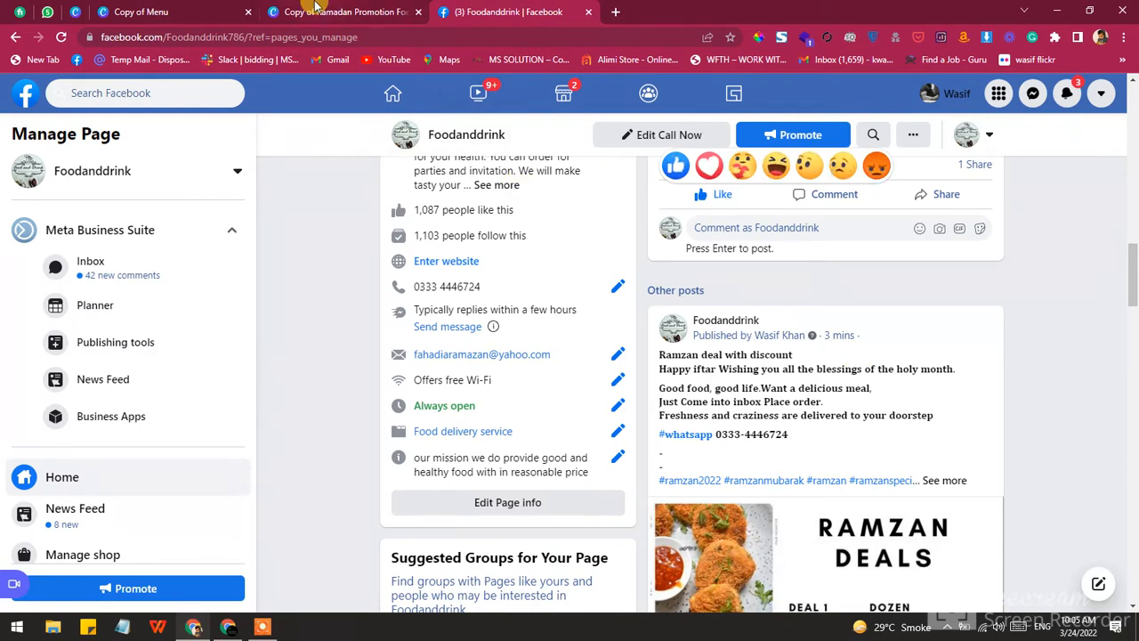
click(164, 7)
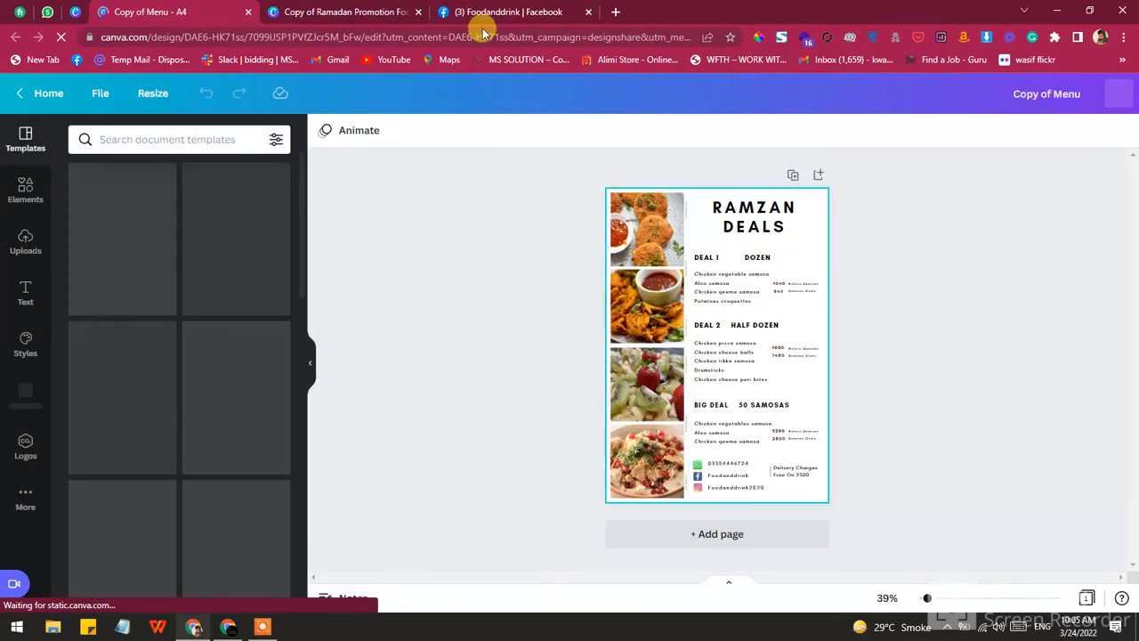
click(475, 12)
scroll(851, 362, down, 10)
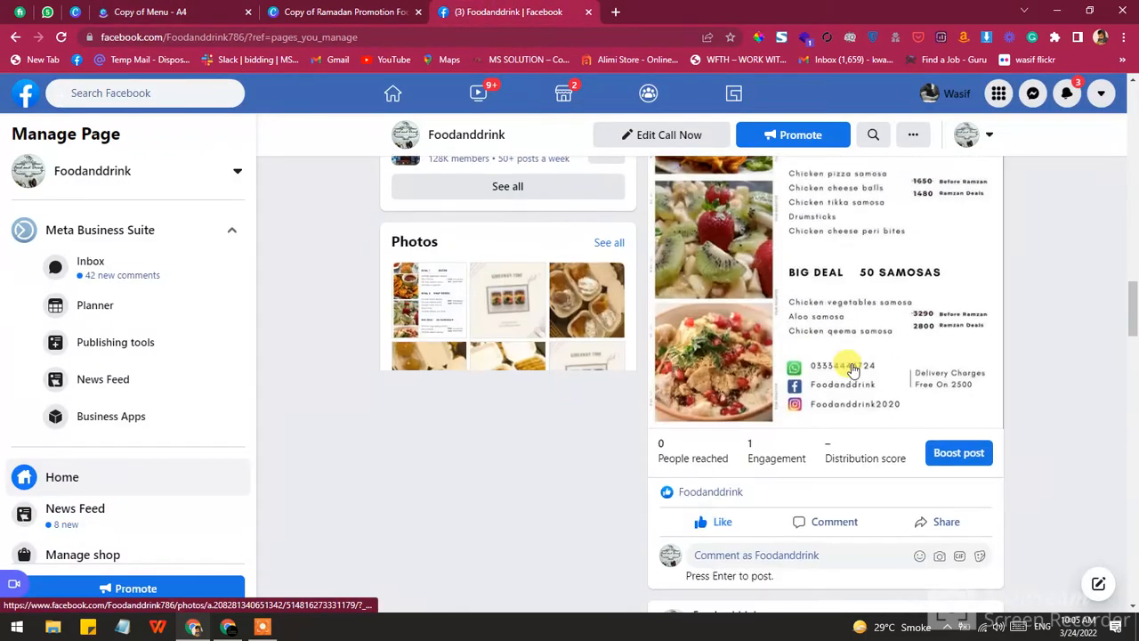
scroll(934, 348, up, 2)
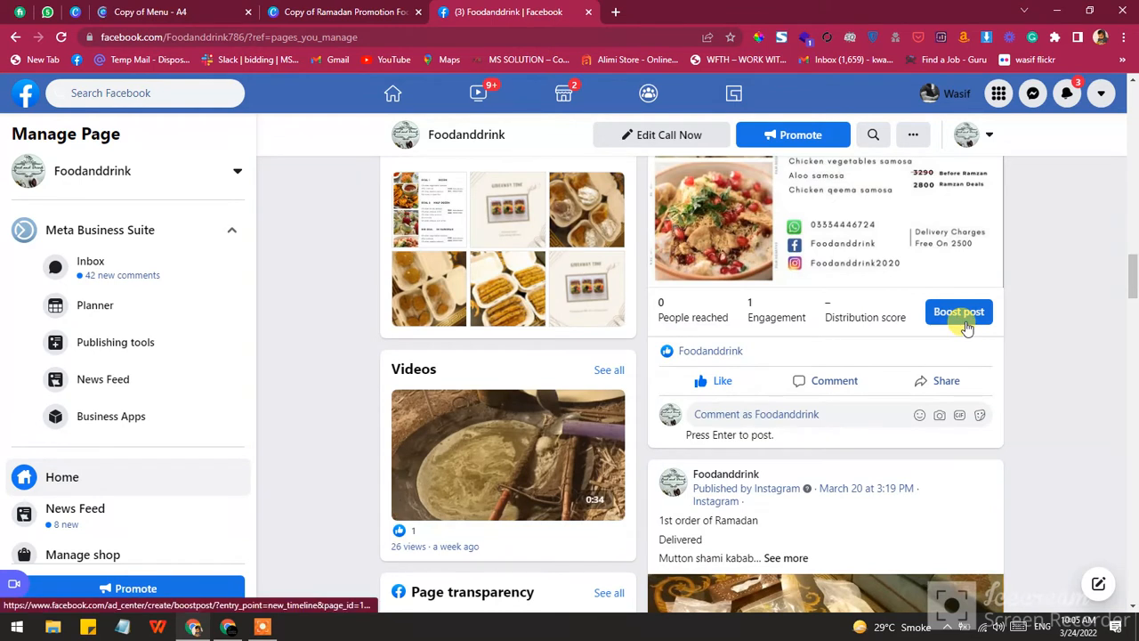
click(966, 325)
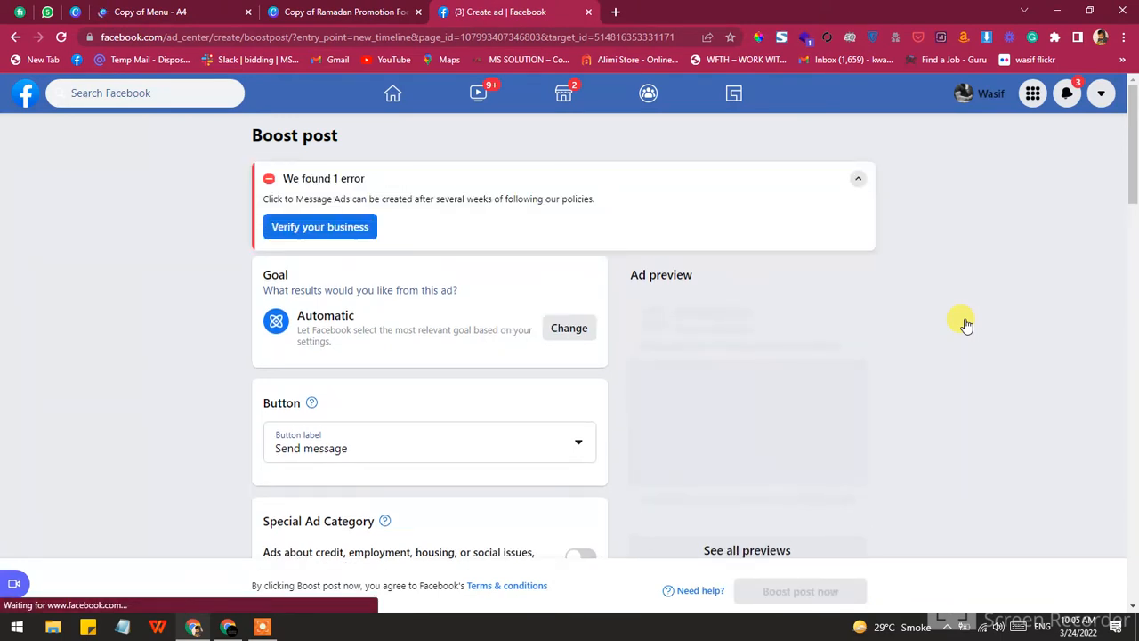
Exclude Instagram Direct from the messaging apps used by the boosted post
scroll(613, 236, down, 2)
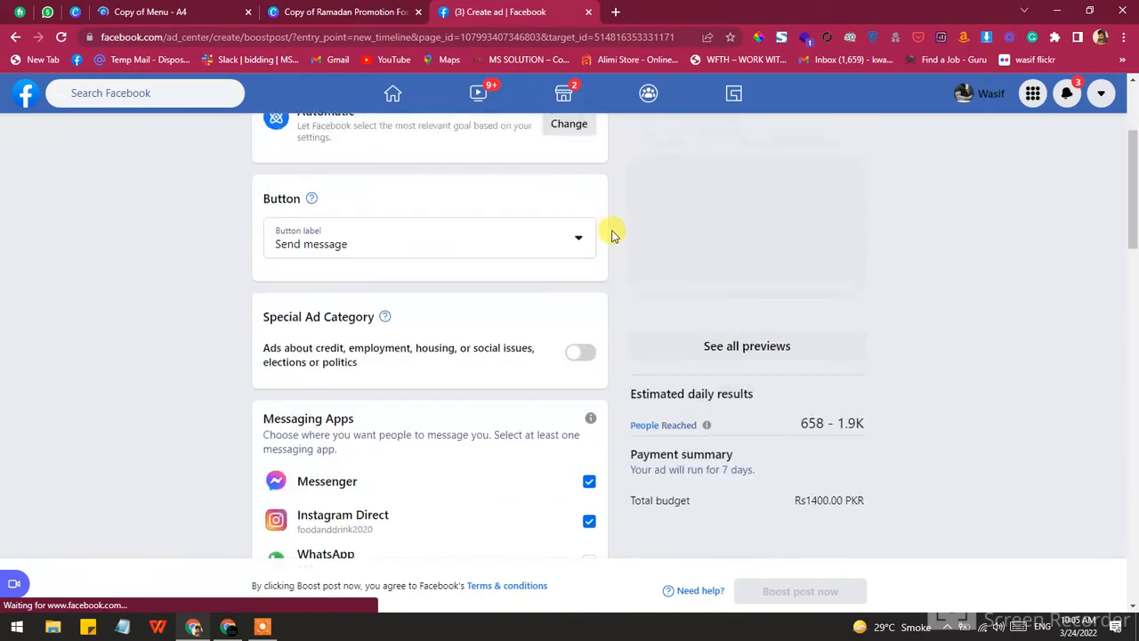
scroll(608, 234, down, 2)
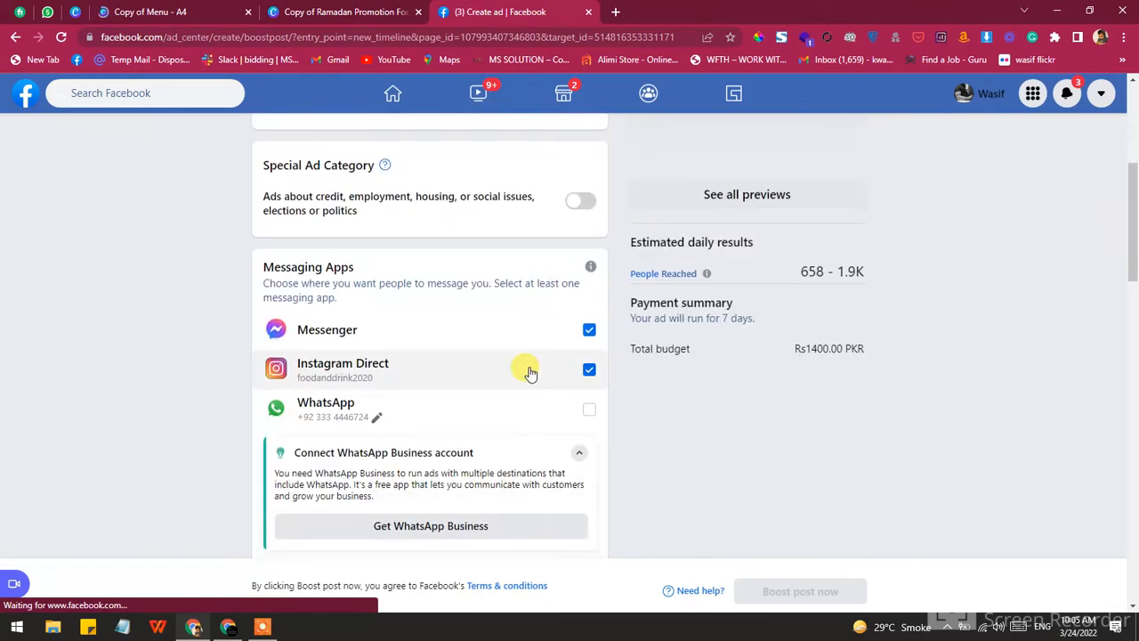
click(588, 371)
scroll(691, 371, up, 3)
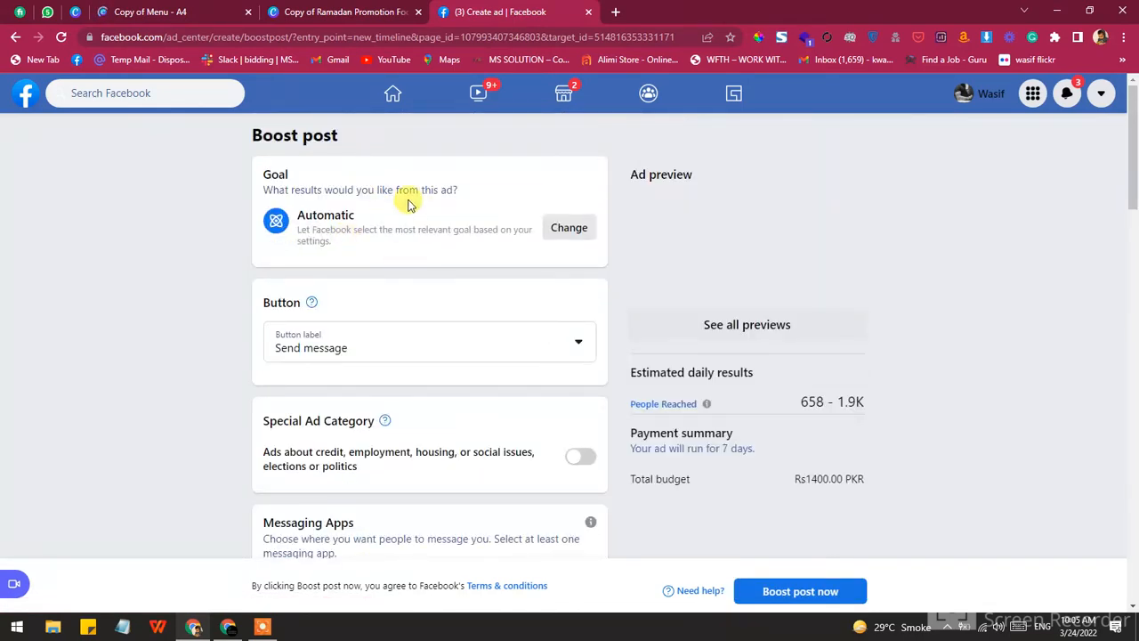
Open the smart audience's details for editing and go to its detailed targeting
scroll(534, 213, down, 3)
scroll(498, 305, down, 4)
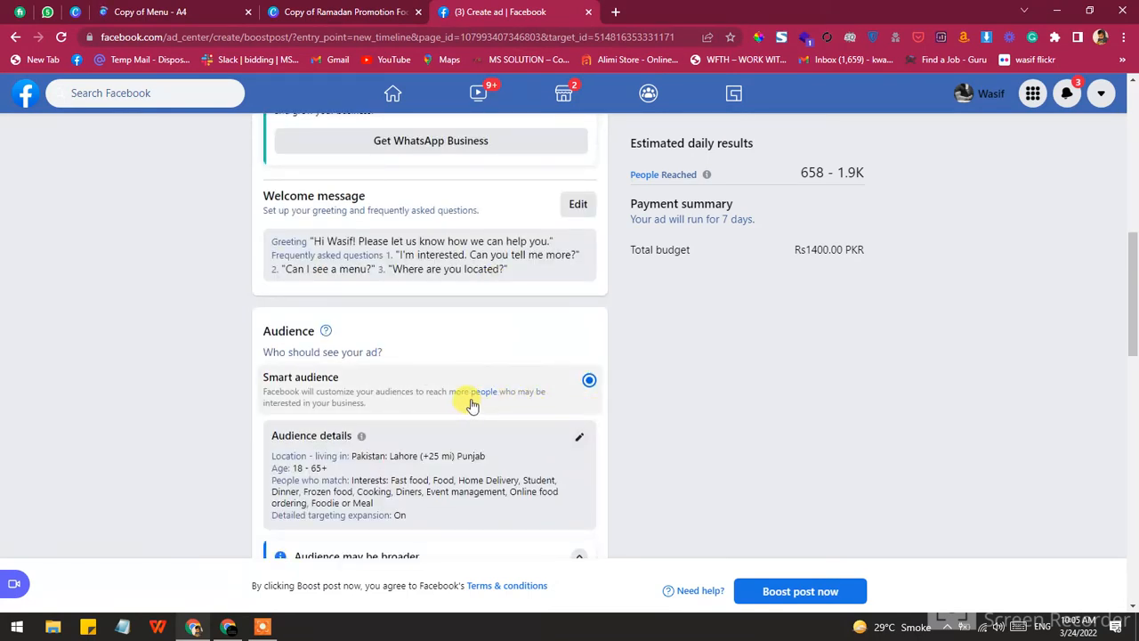
scroll(472, 405, down, 8)
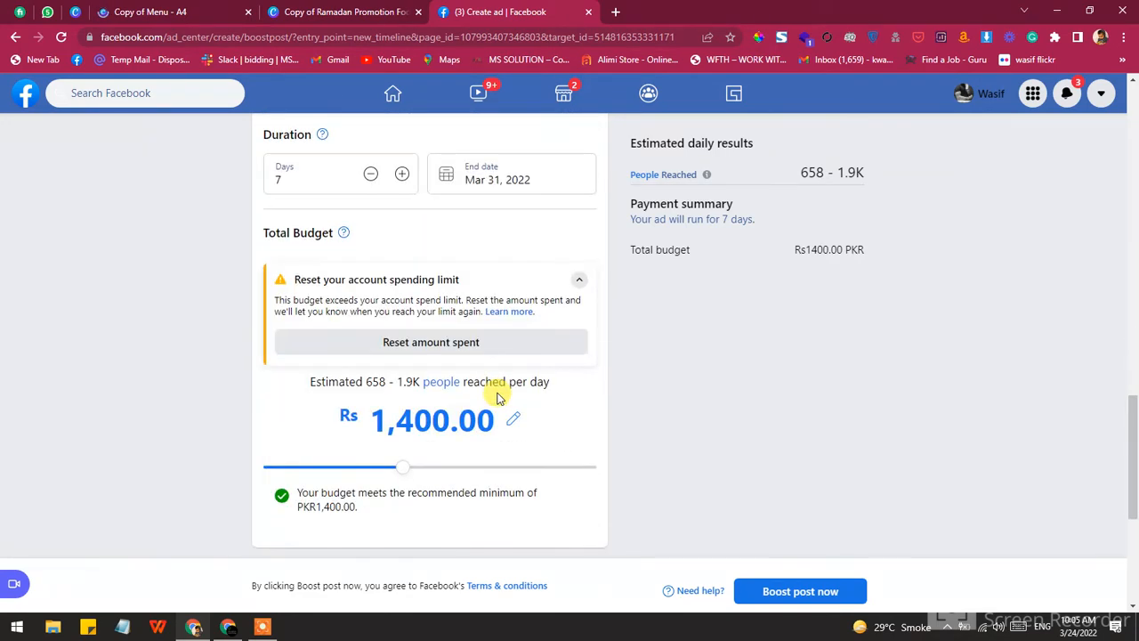
scroll(498, 398, down, 3)
scroll(497, 398, up, 7)
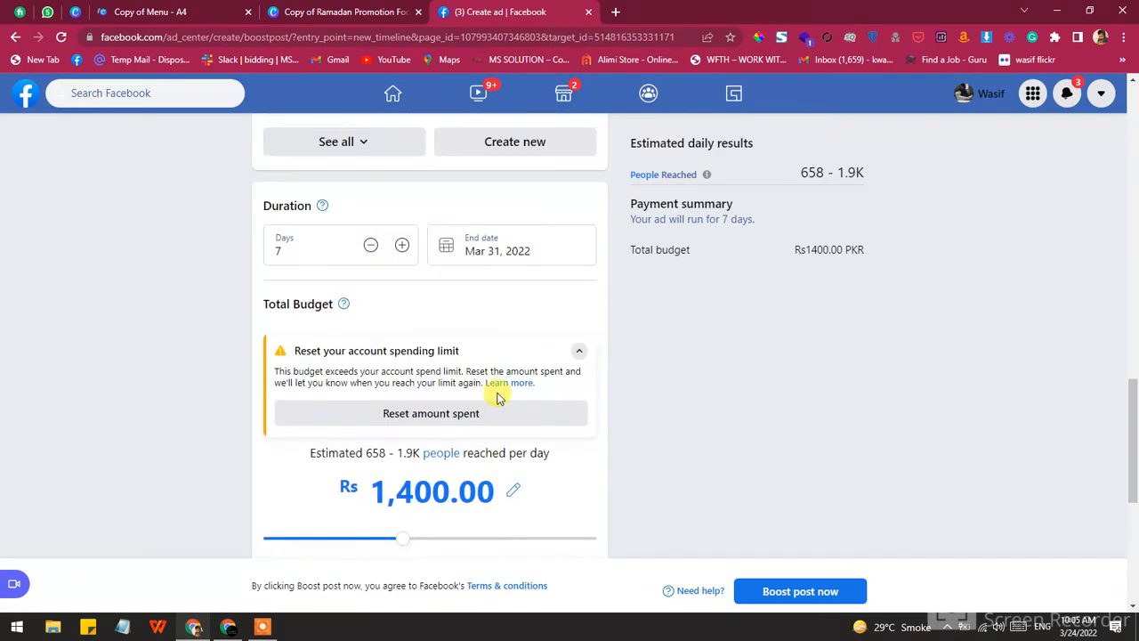
scroll(558, 383, up, 3)
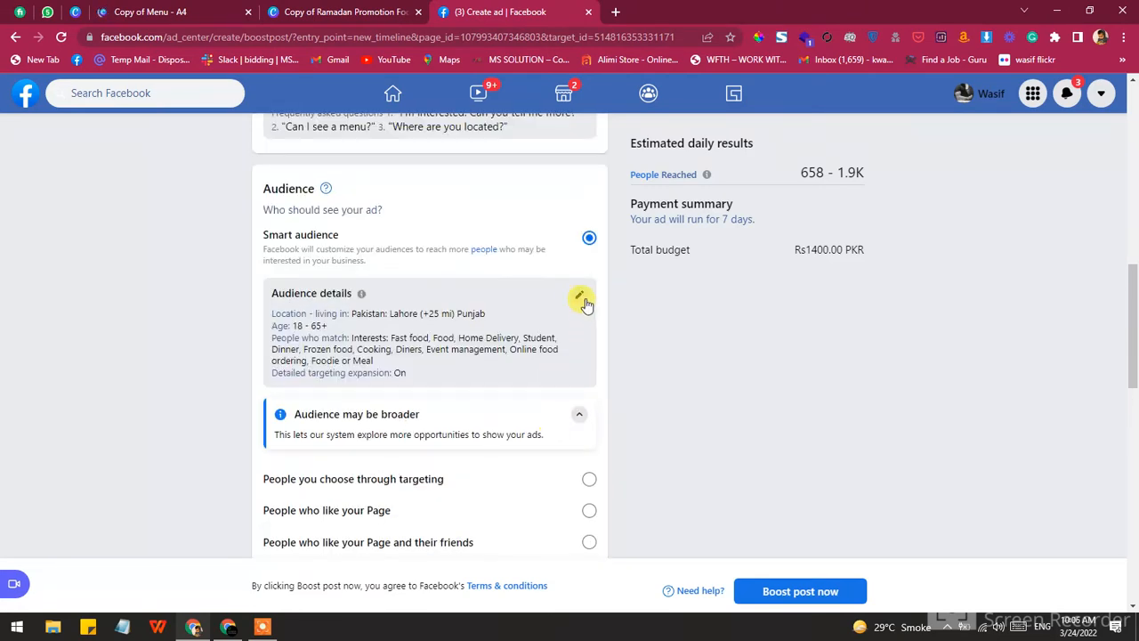
click(579, 296)
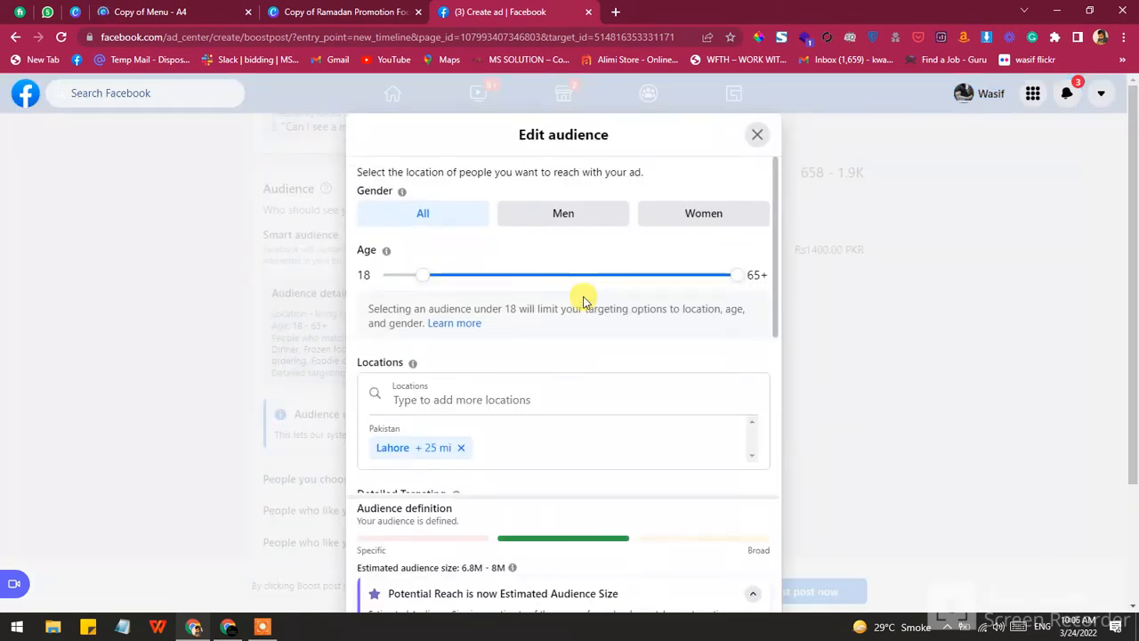
scroll(635, 323, down, 3)
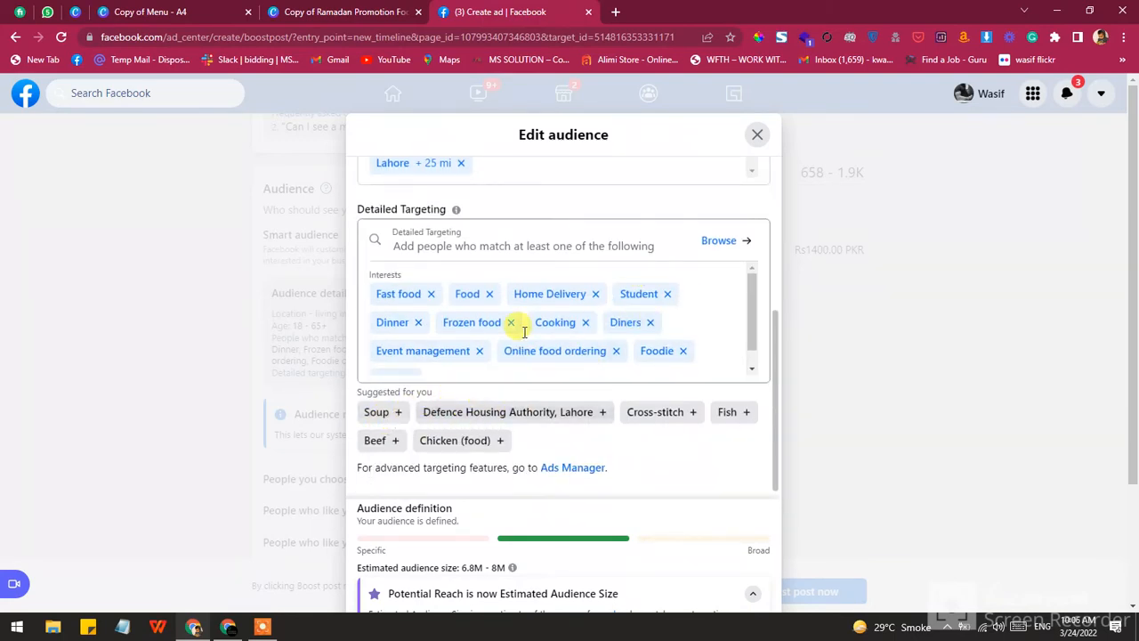
Try searching the detailed targeting options for ramzan
click(501, 247)
text(r)
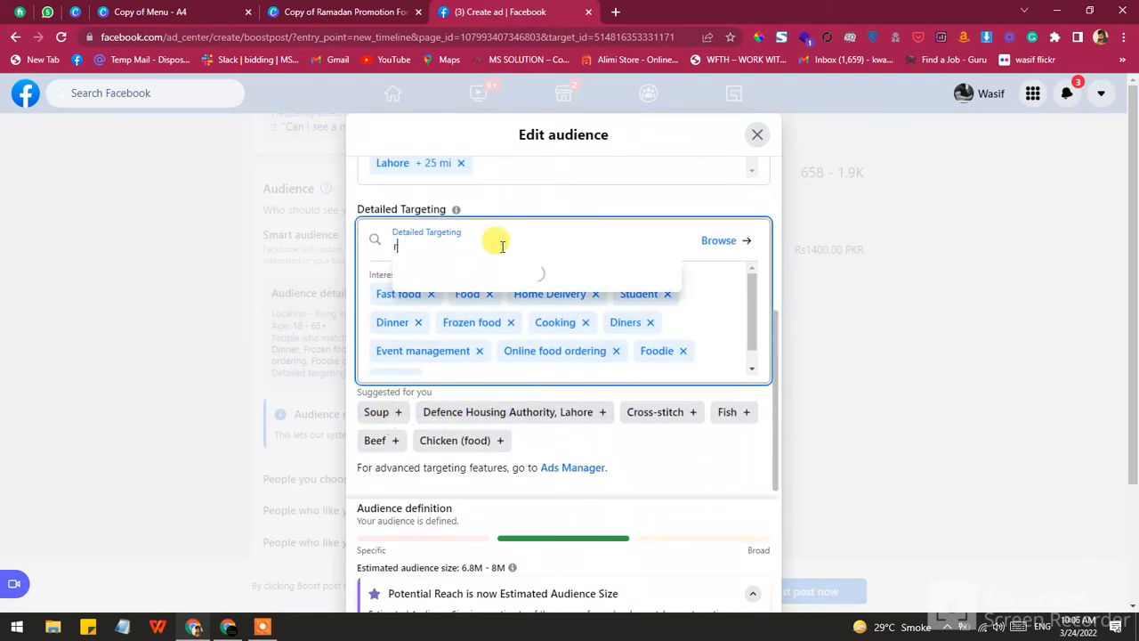
text(amza)
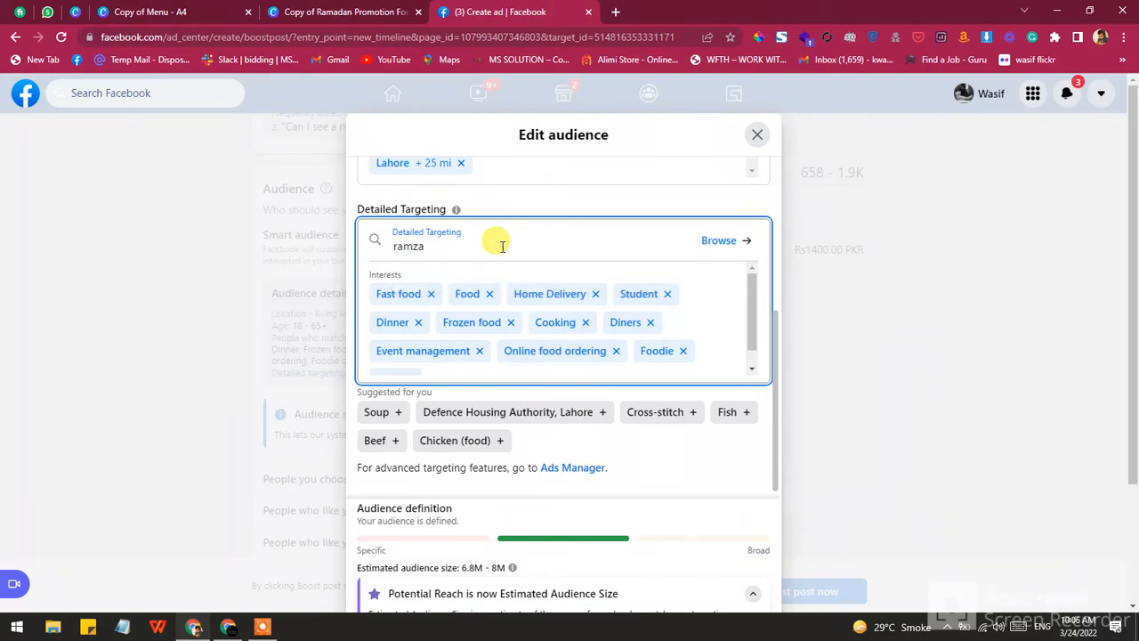
text(n)
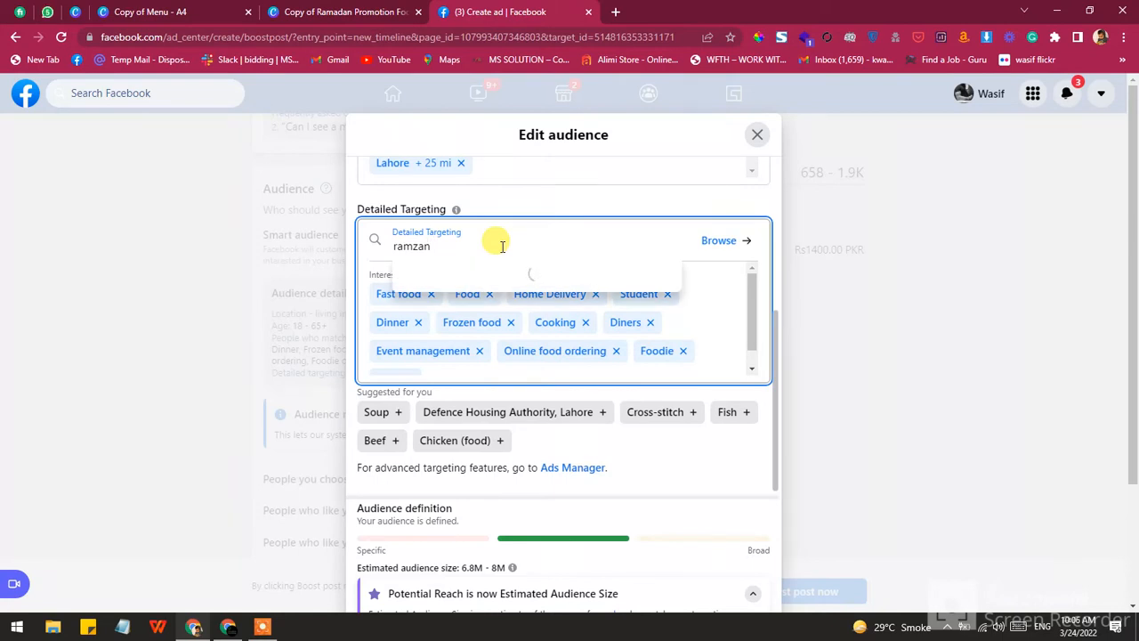
key(BackSpace)
key(BackSpace)
key(BackSpace)
key(BackSpace)
key(BackSpace)
key(BackSpace)
key(BackSpace)
Search the detailed targeting for iftar food and add the Food and Restaurants demographic
text(idf)
key(BackSpace)
key(BackSpace)
text(f)
text(atr)
key(BackSpace)
key(BackSpace)
key(BackSpace)
text(ta)
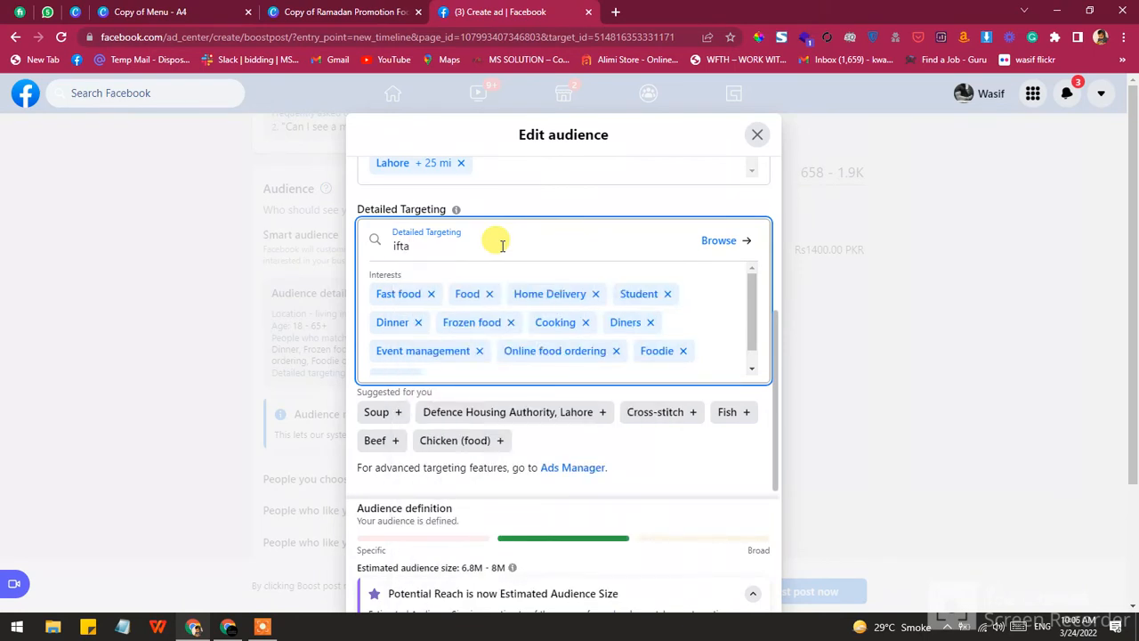
text(r)
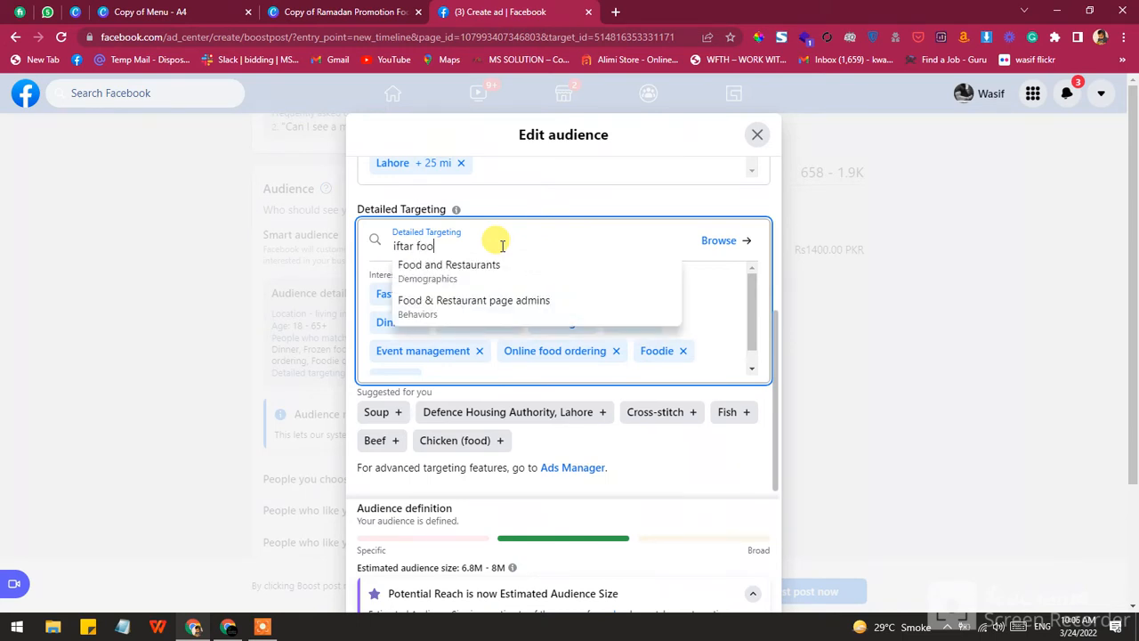
text( food)
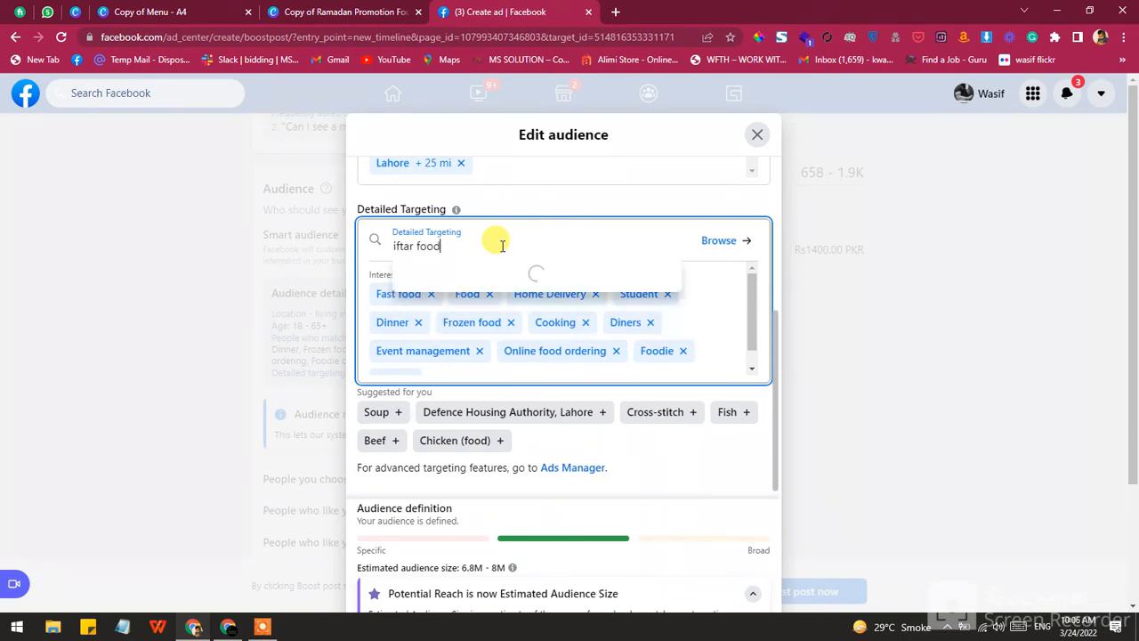
key(Return)
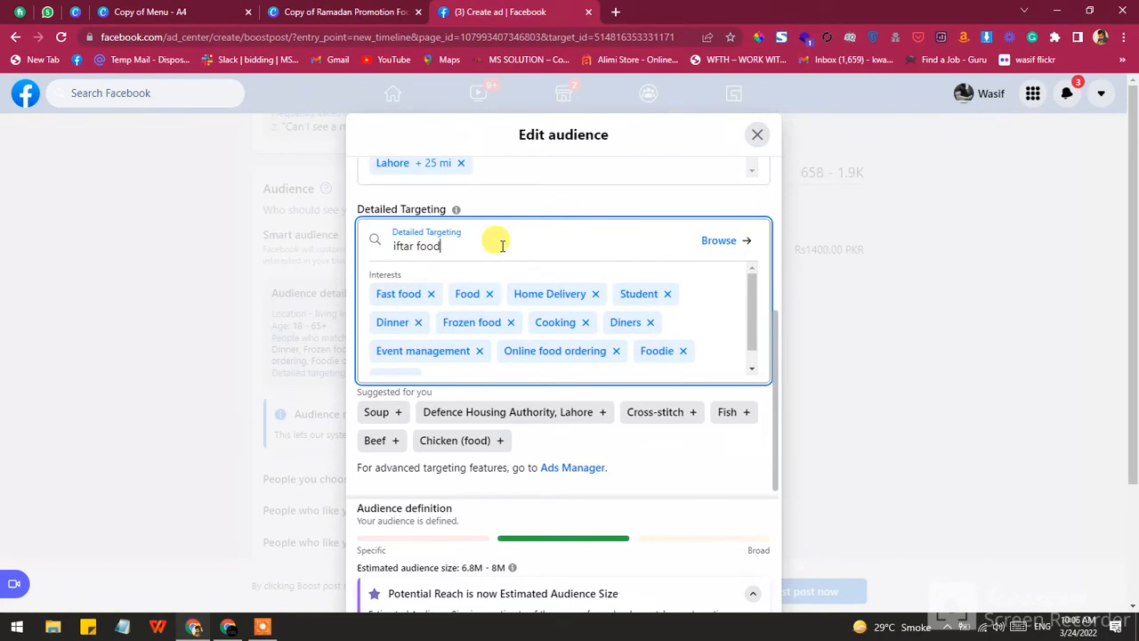
click(490, 264)
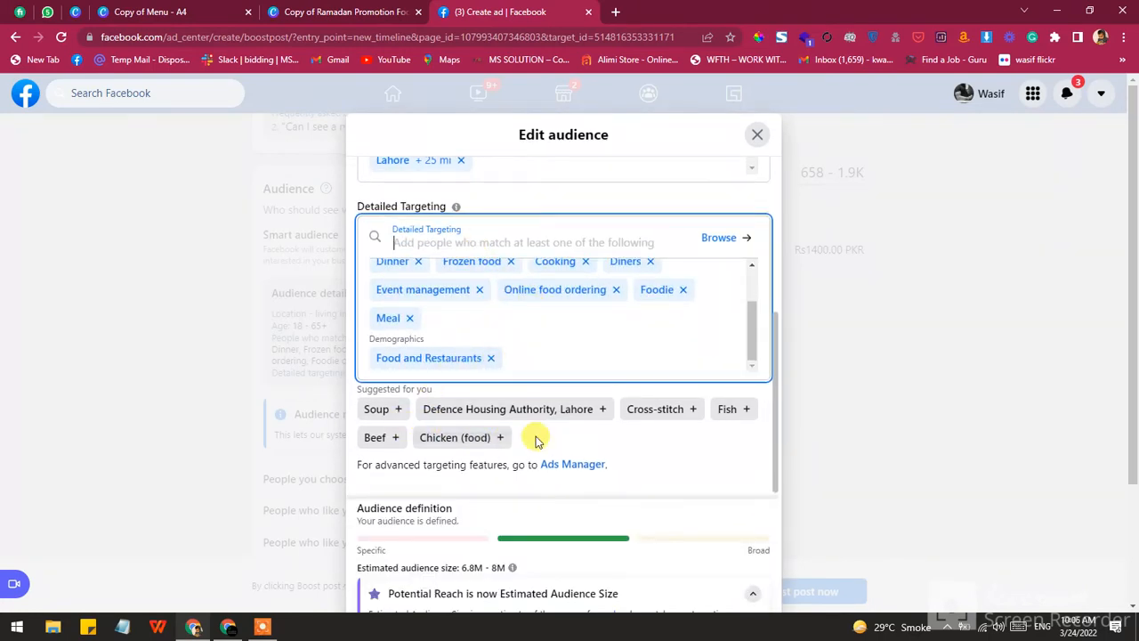
Add the suggested Fish and Lunch interests to the detailed targeting and save the audience
click(730, 415)
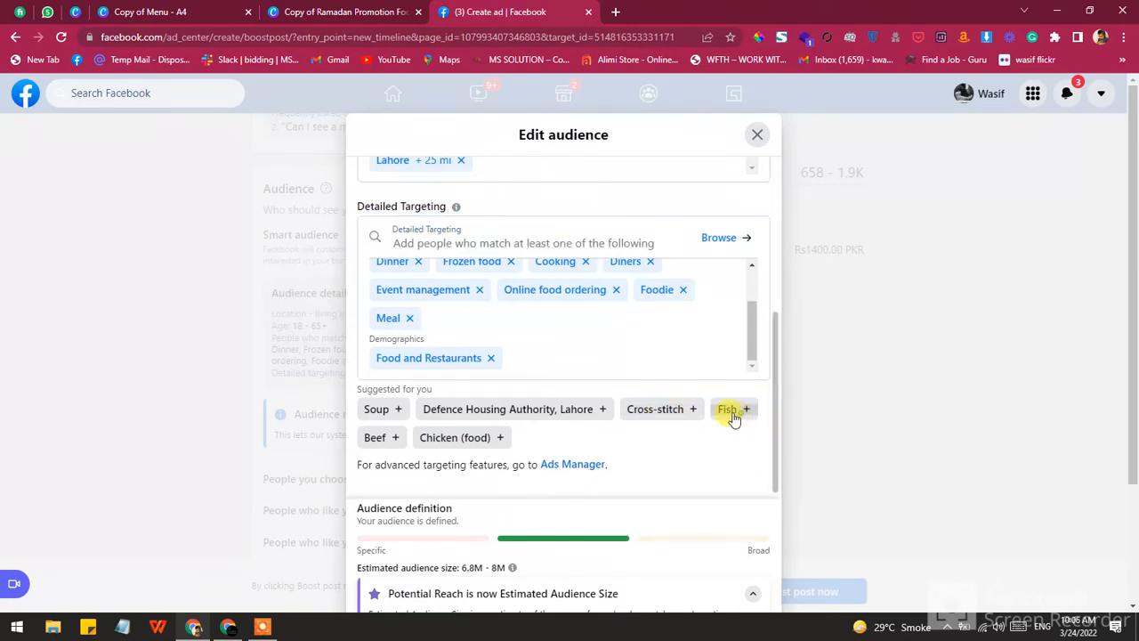
click(481, 437)
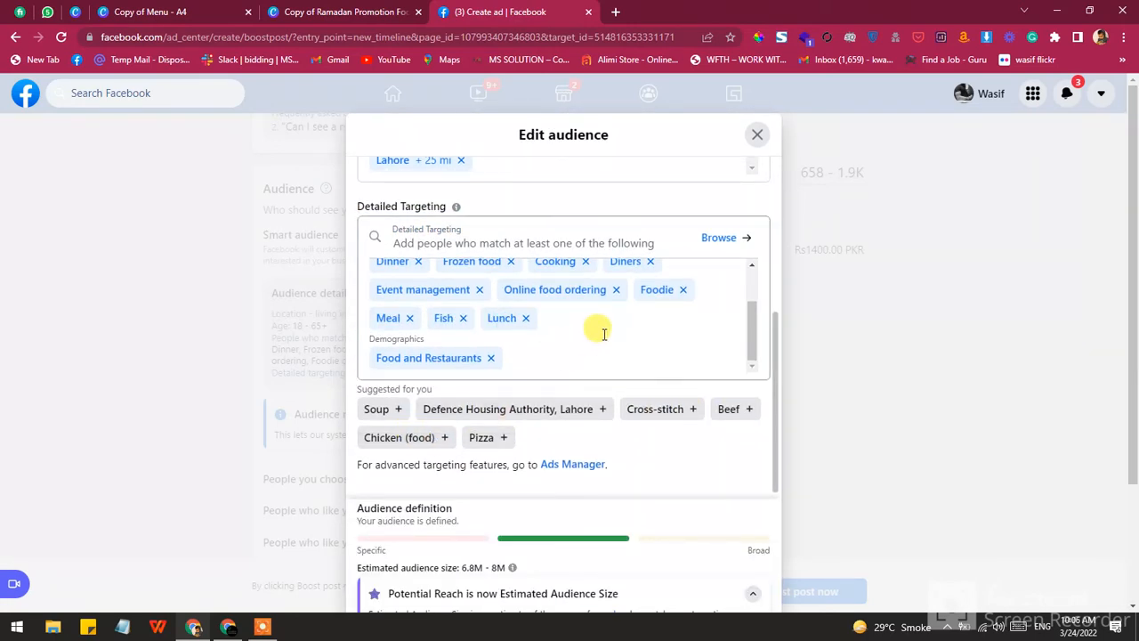
scroll(597, 325, up, 5)
scroll(611, 310, up, 2)
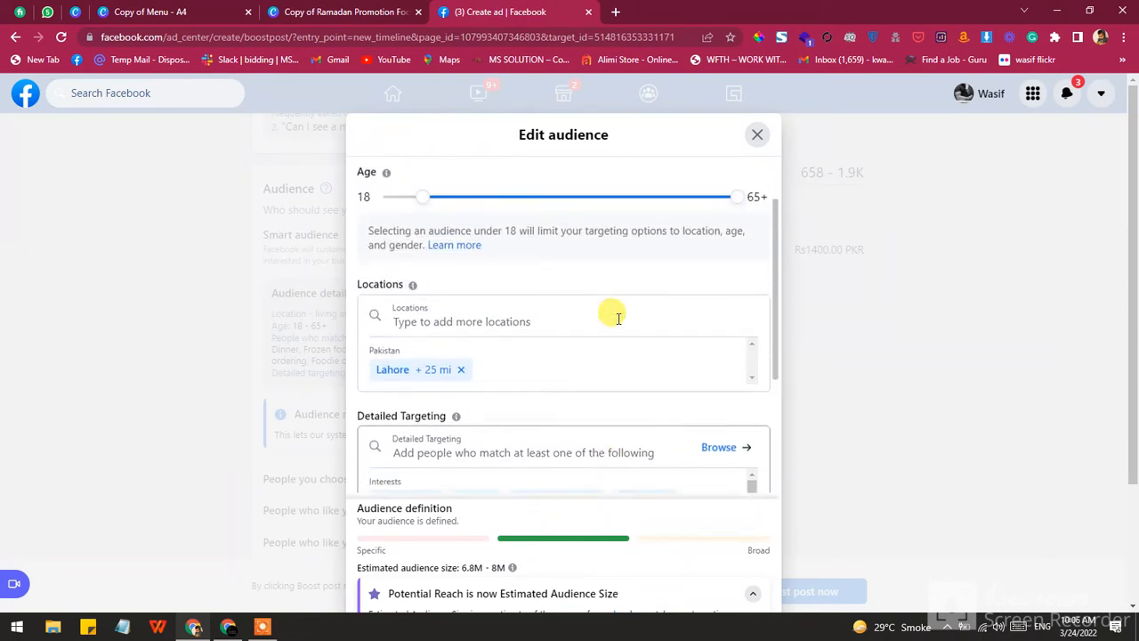
scroll(618, 315, down, 3)
scroll(611, 311, up, 2)
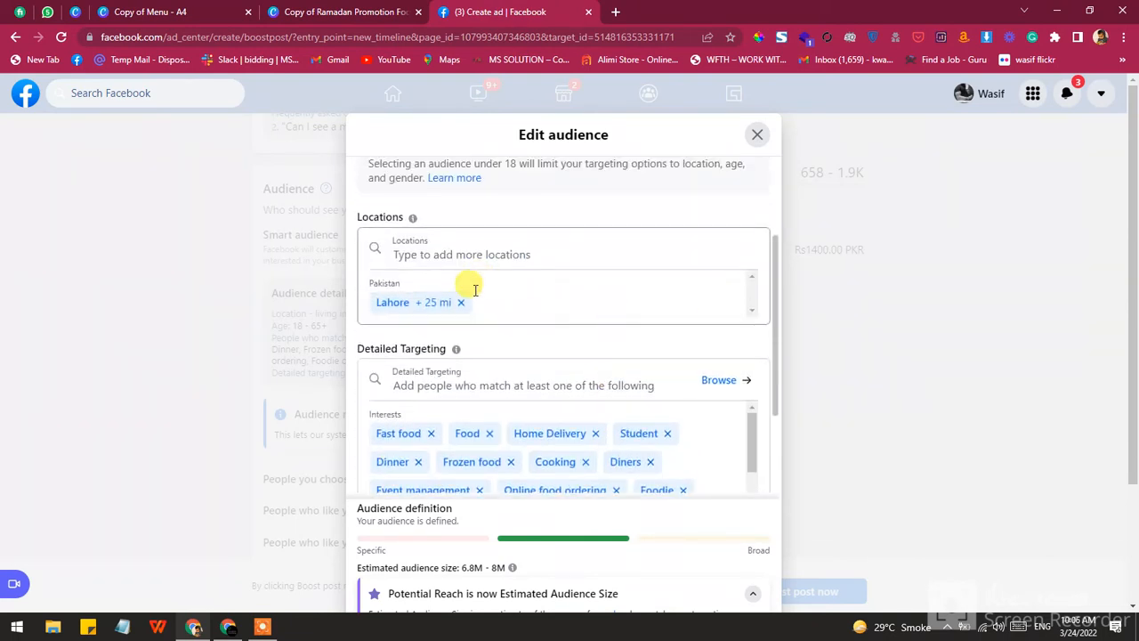
scroll(468, 297, up, 1)
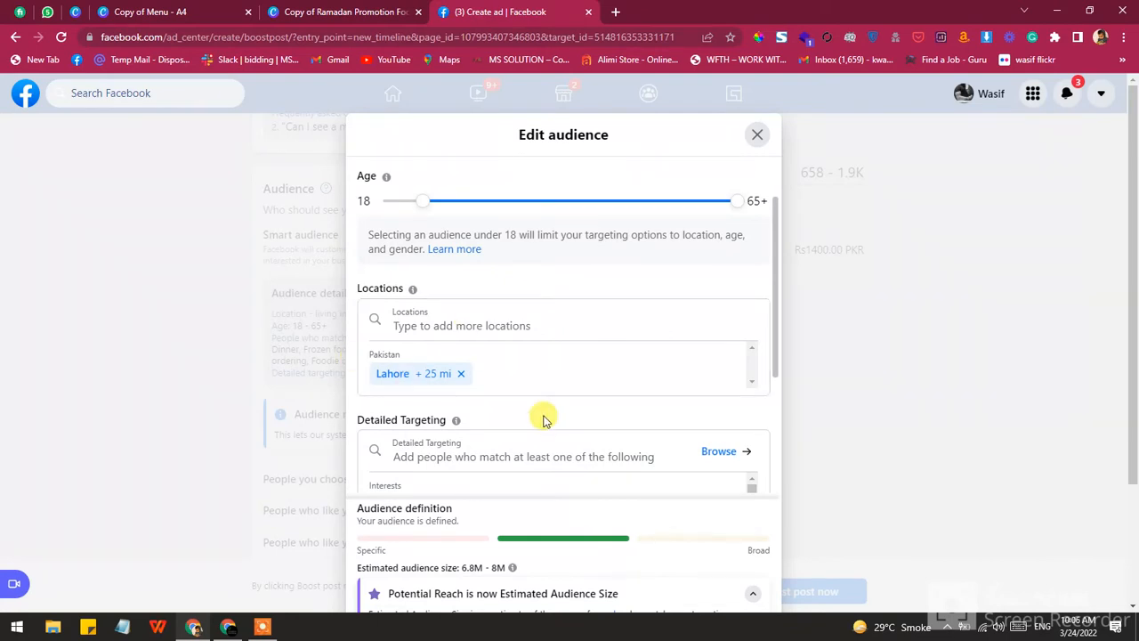
scroll(539, 414, up, 1)
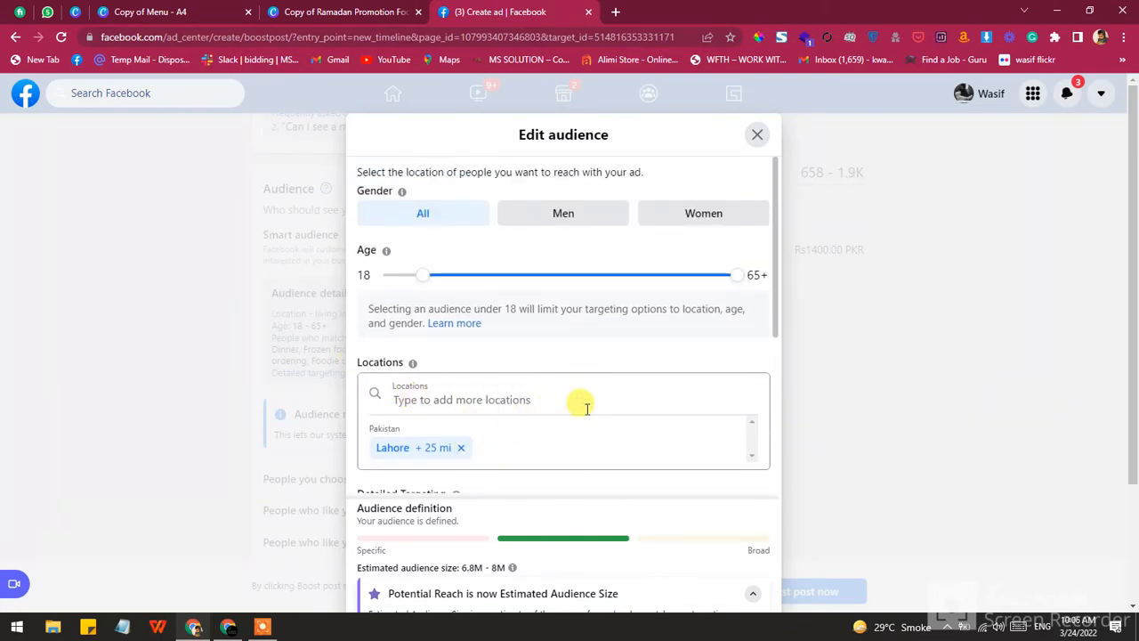
scroll(580, 402, down, 3)
scroll(579, 401, up, 3)
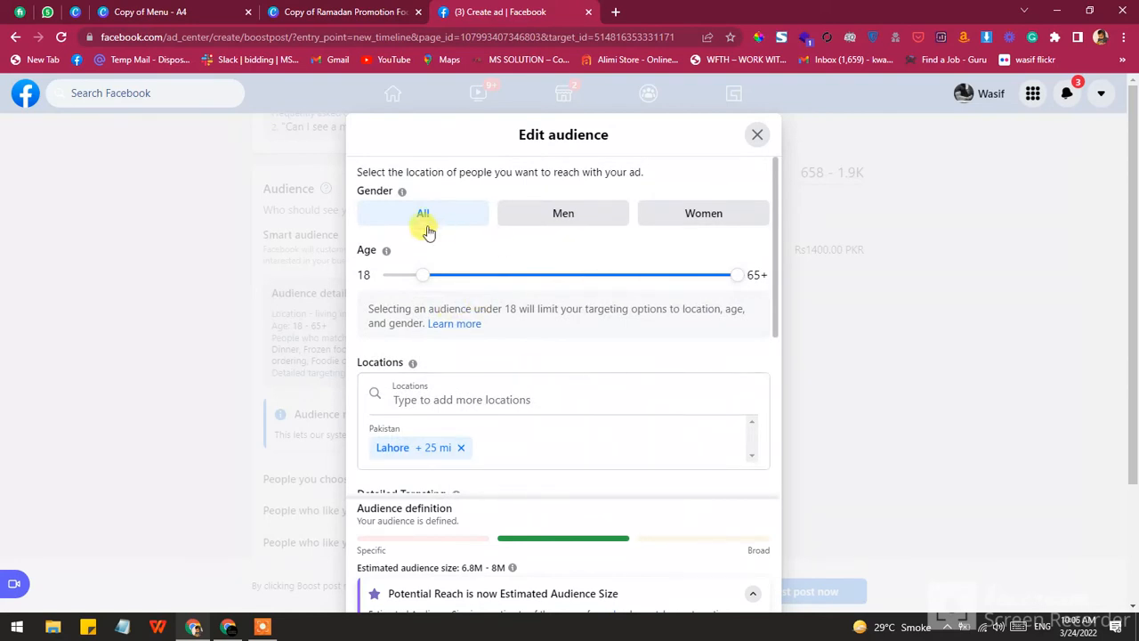
scroll(539, 293, down, 3)
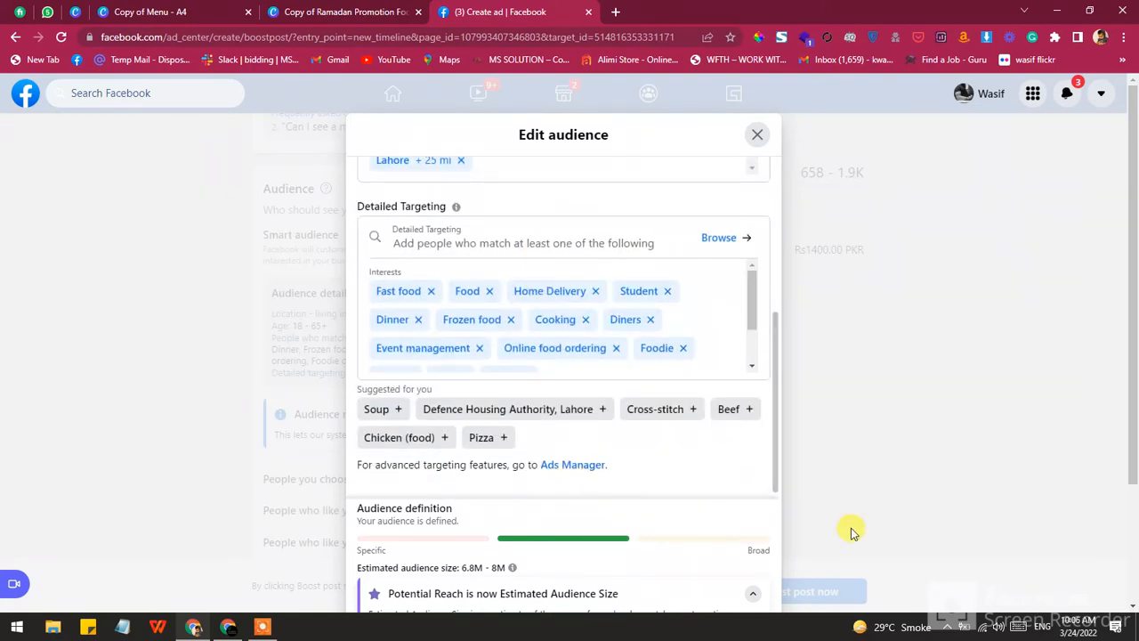
scroll(991, 480, down, 2)
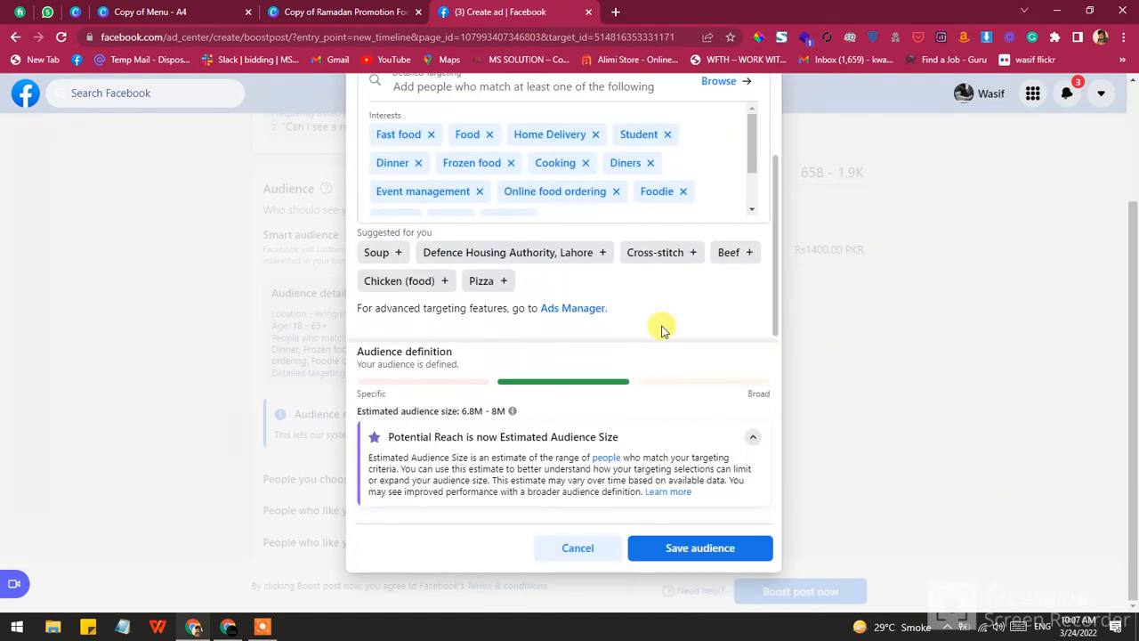
click(721, 550)
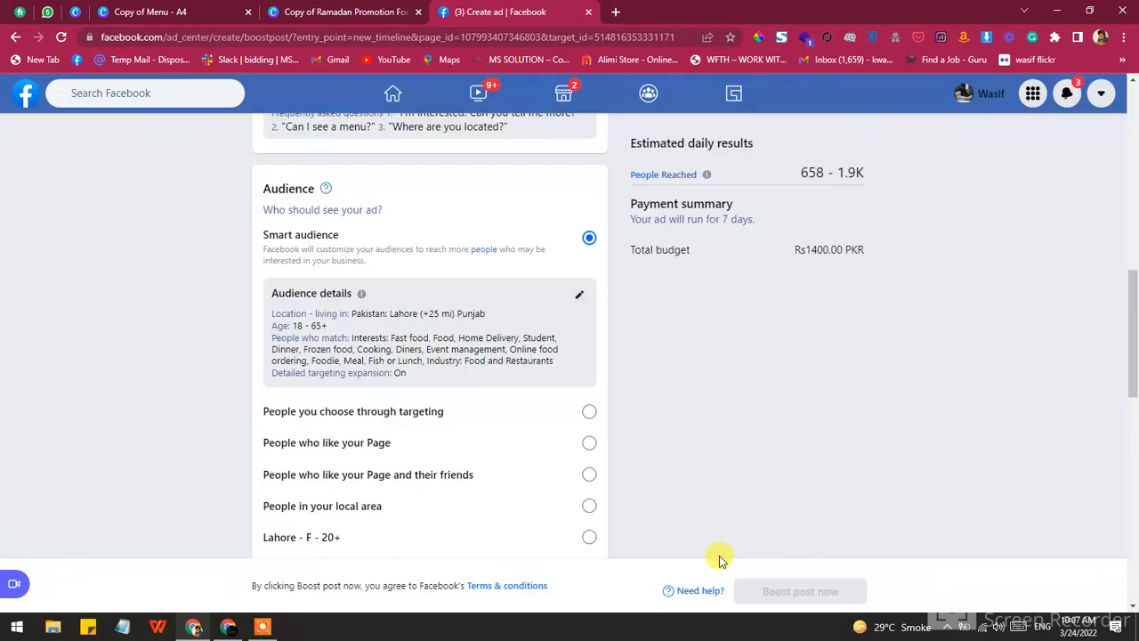
Review the boost settings from the goal and ad preview down to the duration and total budget
scroll(724, 402, up, 7)
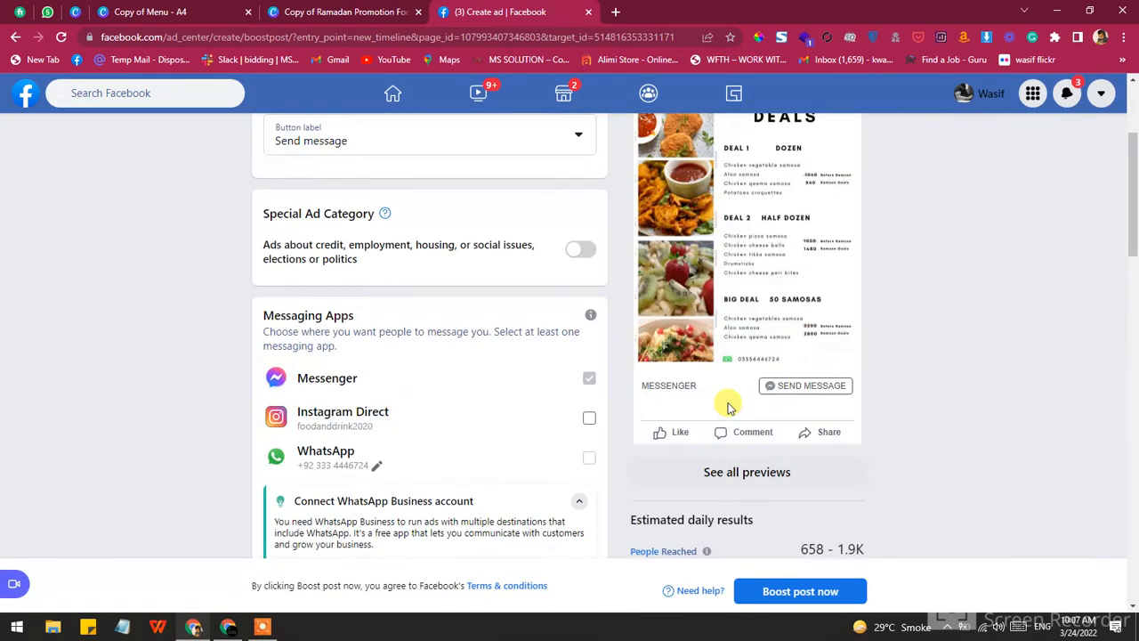
scroll(723, 214, up, 2)
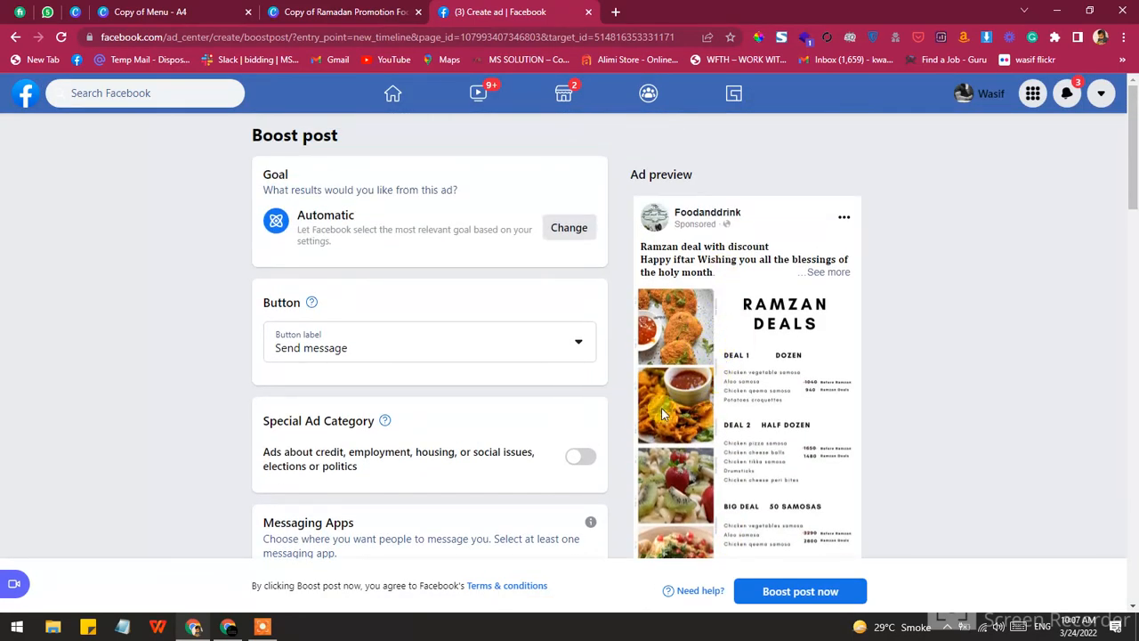
scroll(410, 442, down, 10)
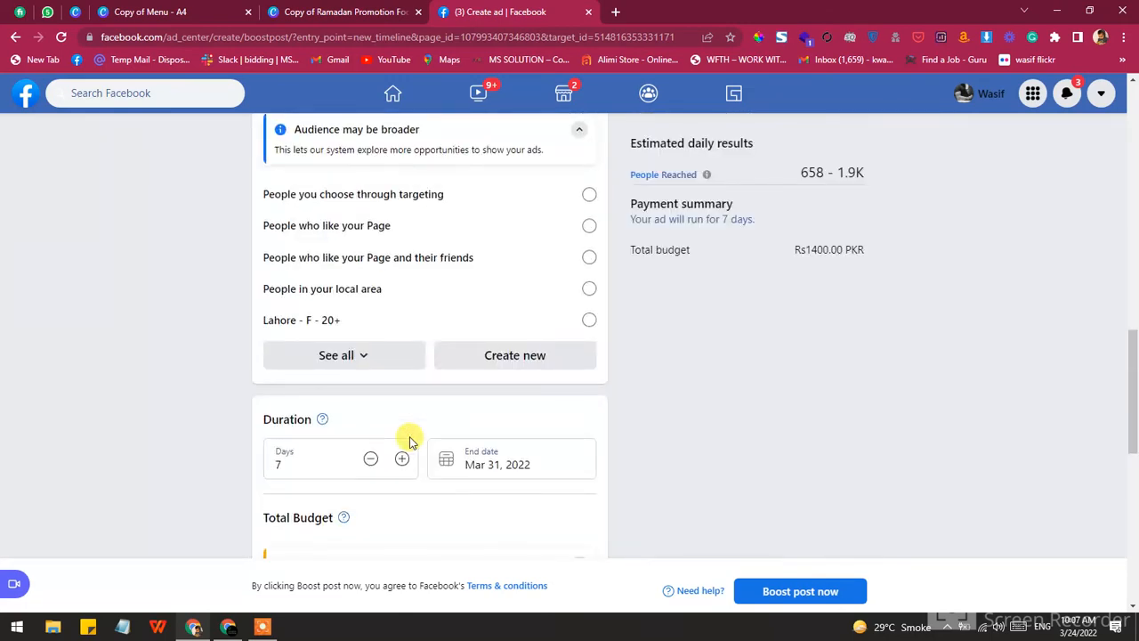
scroll(410, 442, down, 4)
scroll(410, 443, up, 2)
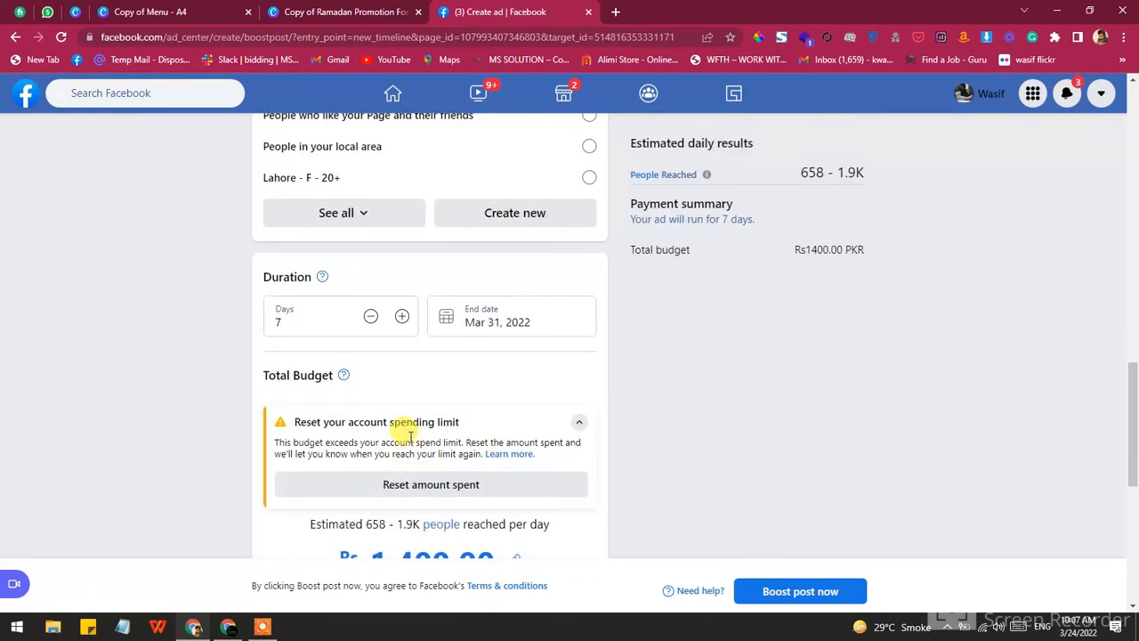
scroll(409, 437, down, 3)
scroll(407, 412, up, 1)
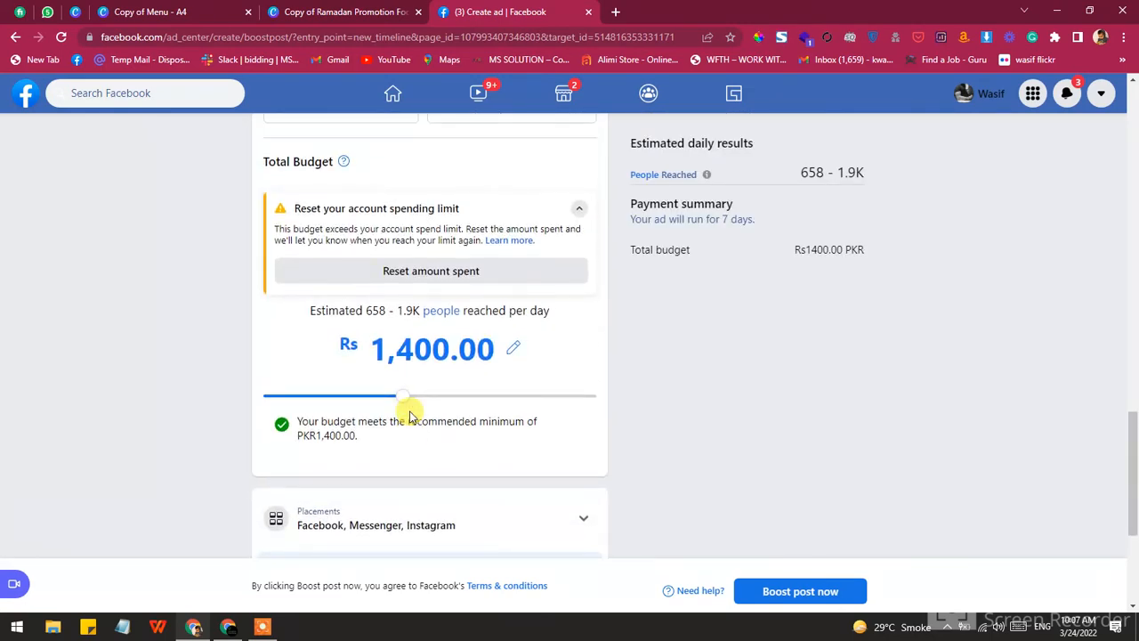
scroll(415, 400, up, 2)
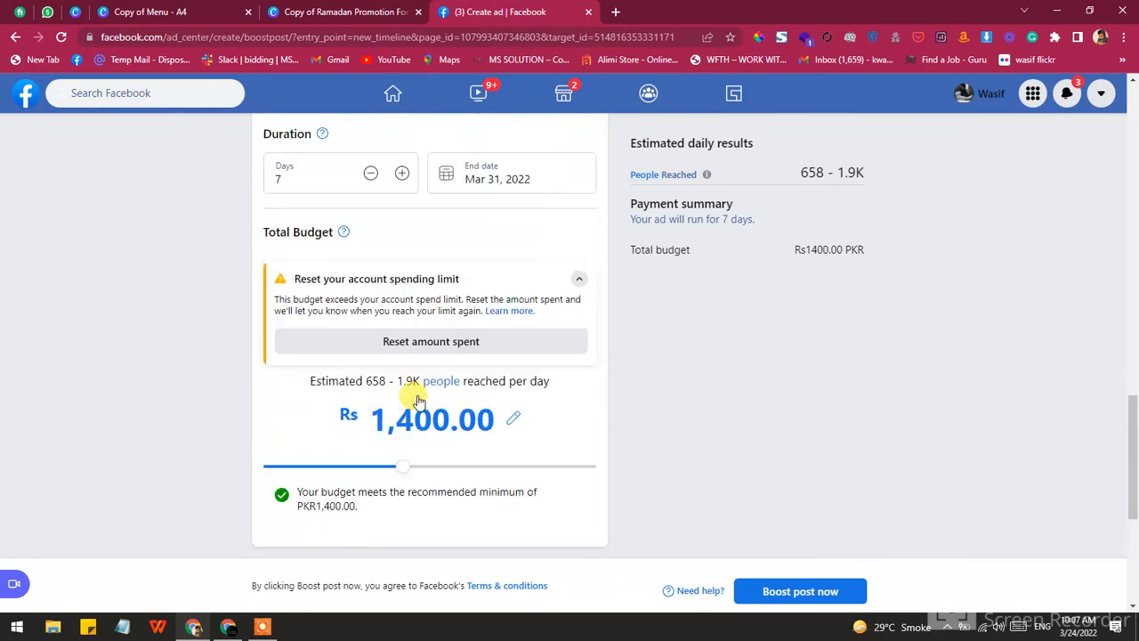
scroll(417, 399, down, 1)
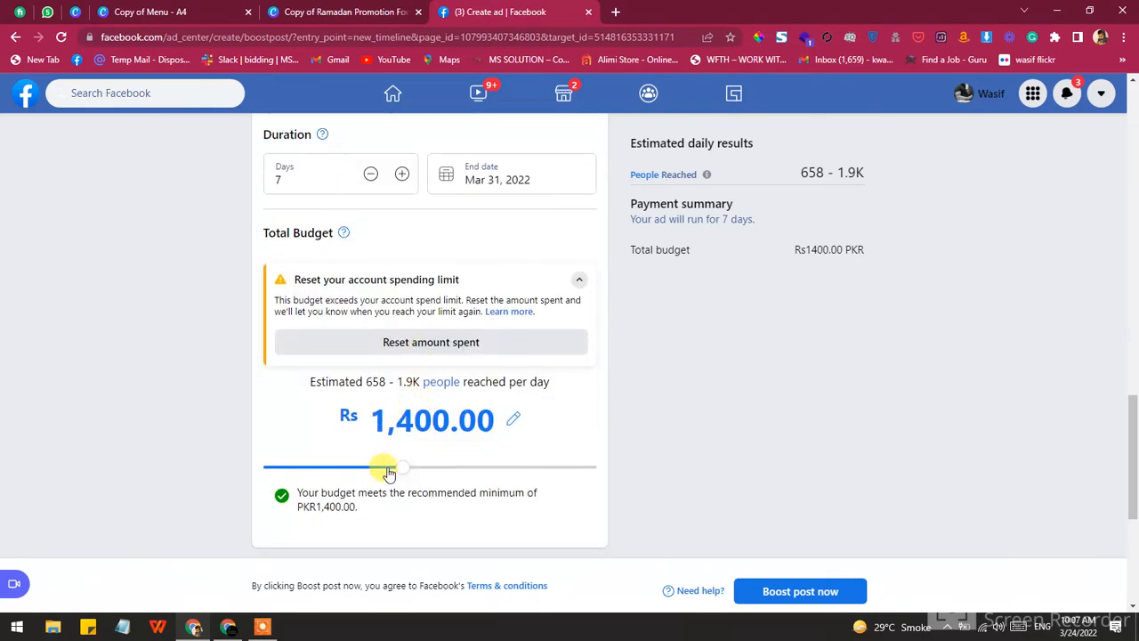
Try lowering the total budget to Rs 700, and return it to Rs 1,400
drag(389, 469, 305, 470)
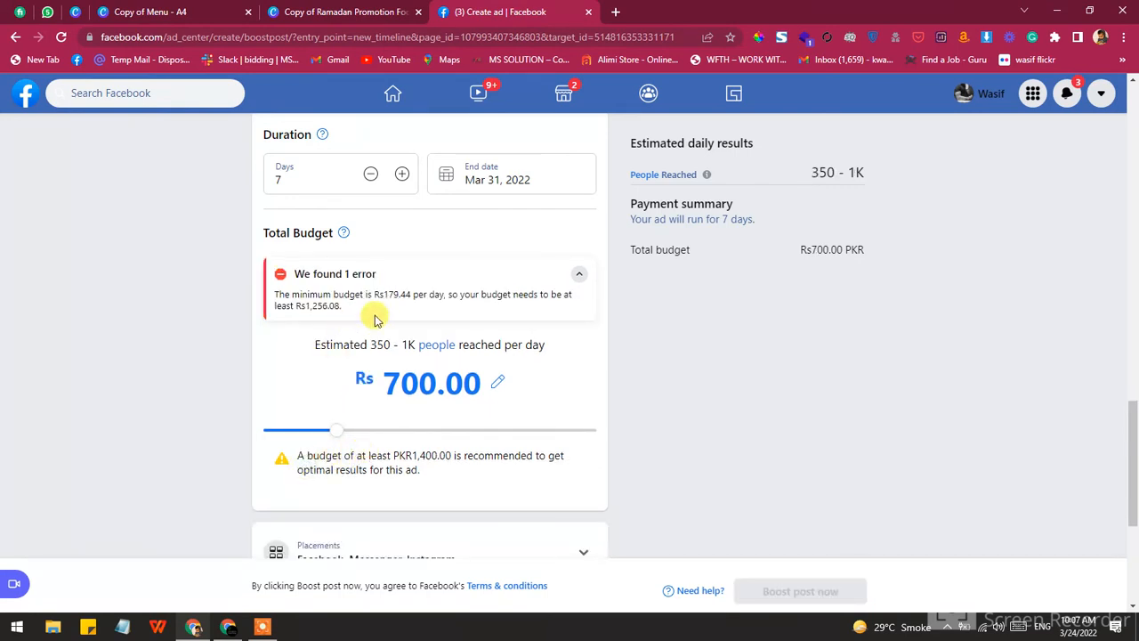
scroll(419, 368, down, 2)
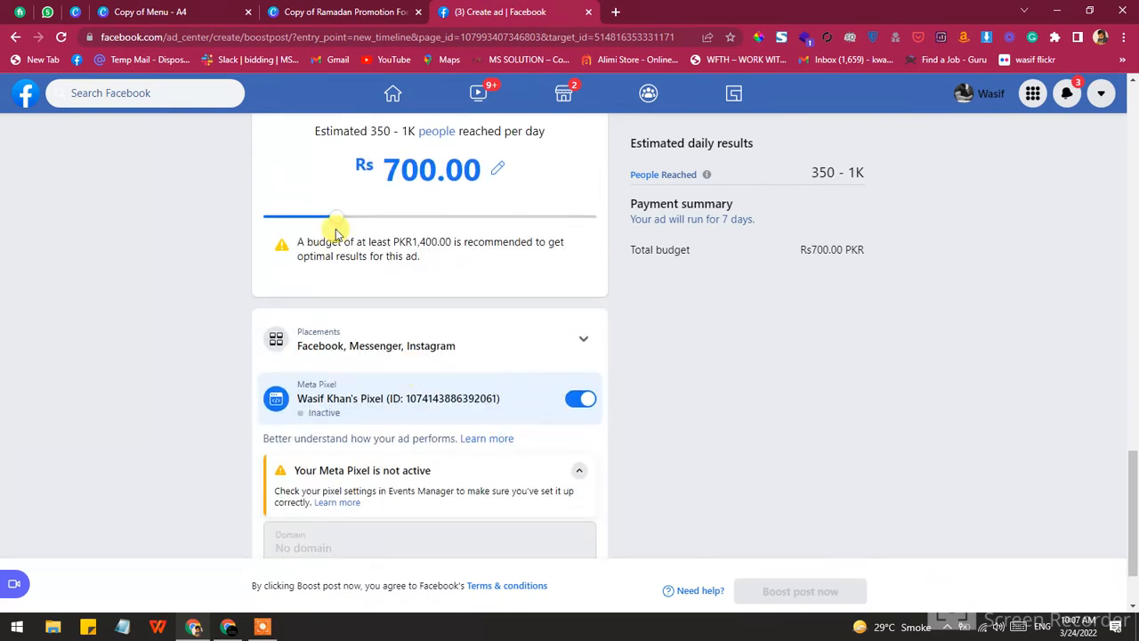
drag(338, 222, 405, 219)
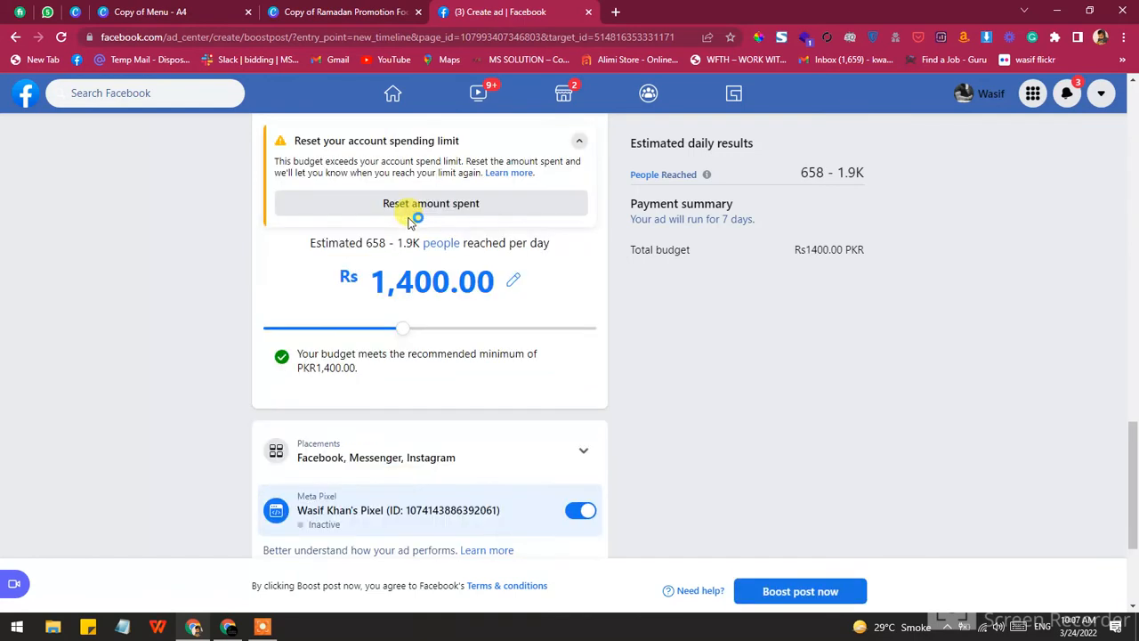
Try a custom total budget of Rs 1,200 for the boosted post
click(415, 283)
double_click(415, 283)
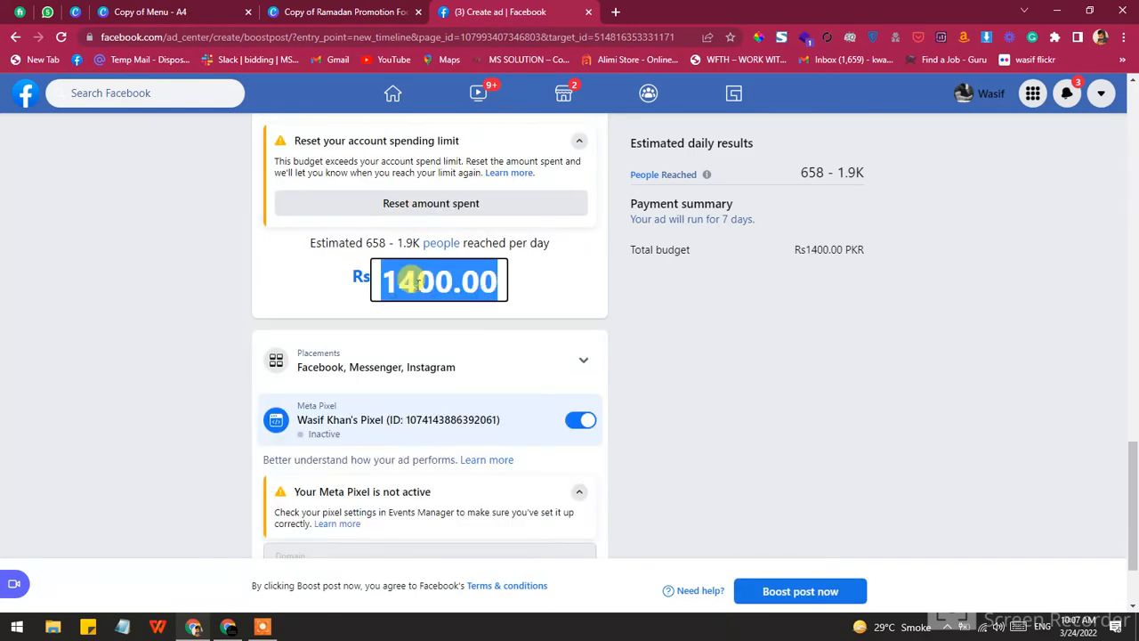
text(1200)
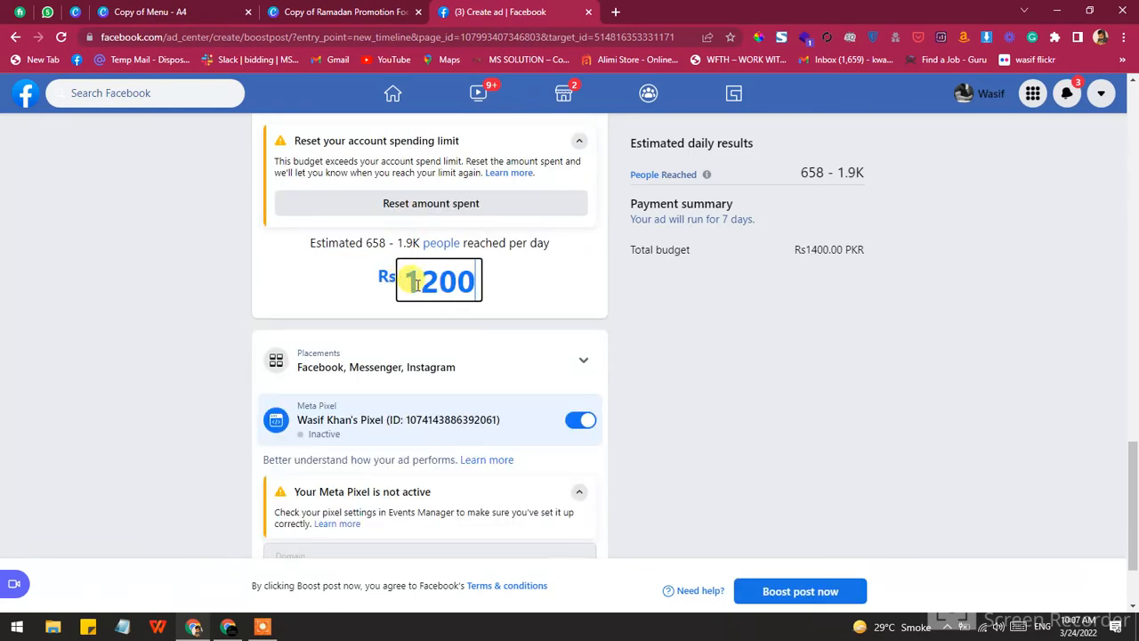
click(558, 283)
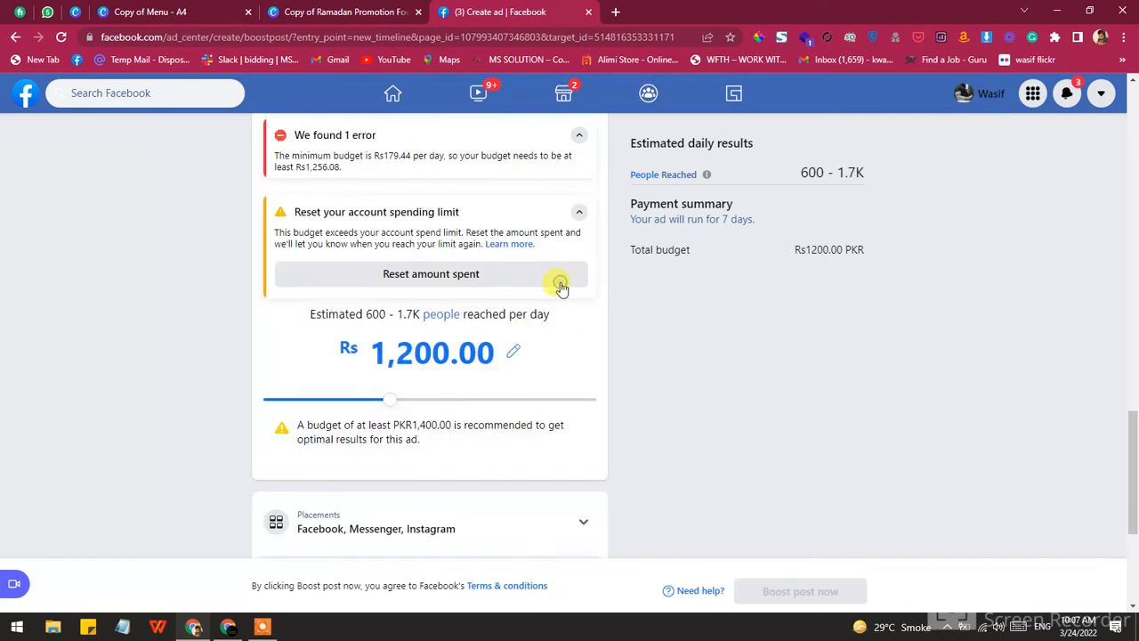
Set the boosted post's total budget to Rs 1,400
click(444, 357)
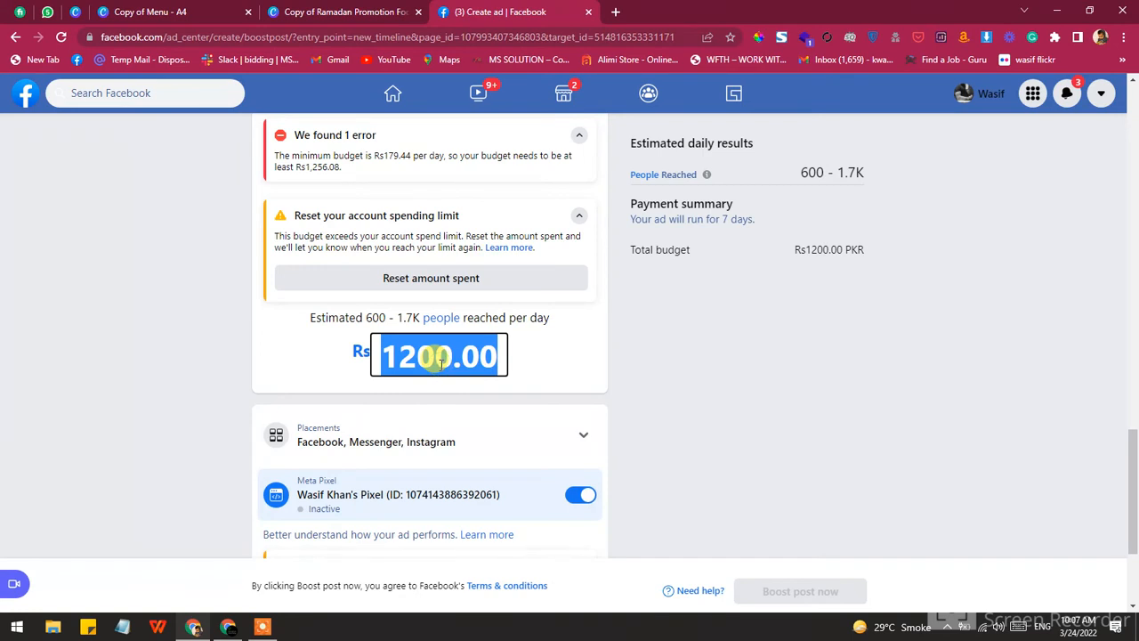
text(145)
key(BackSpace)
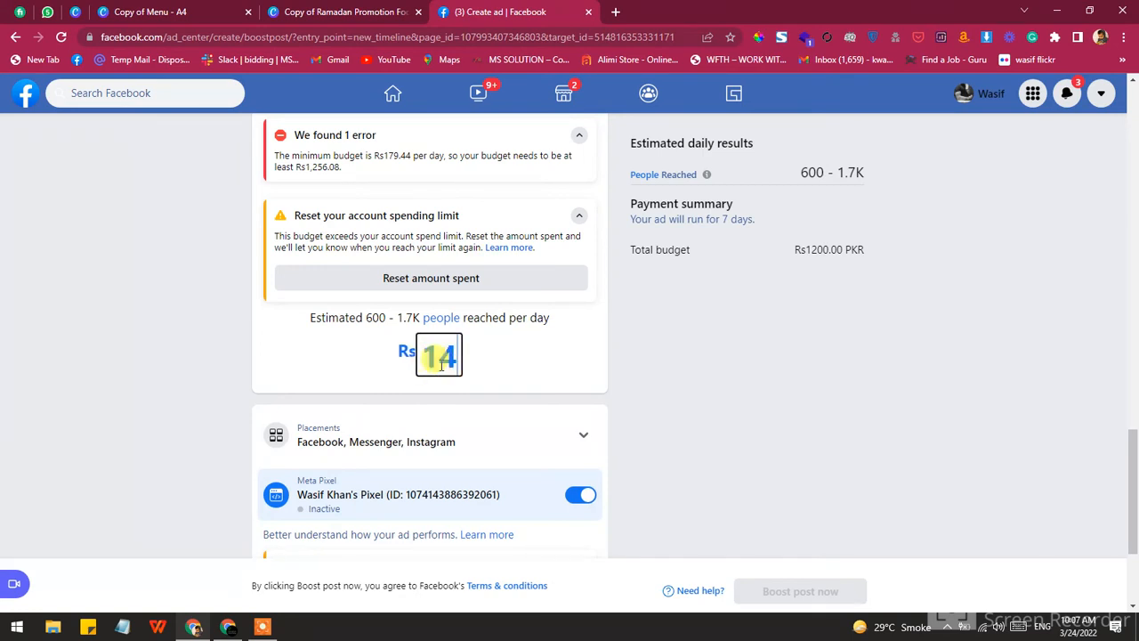
text(00)
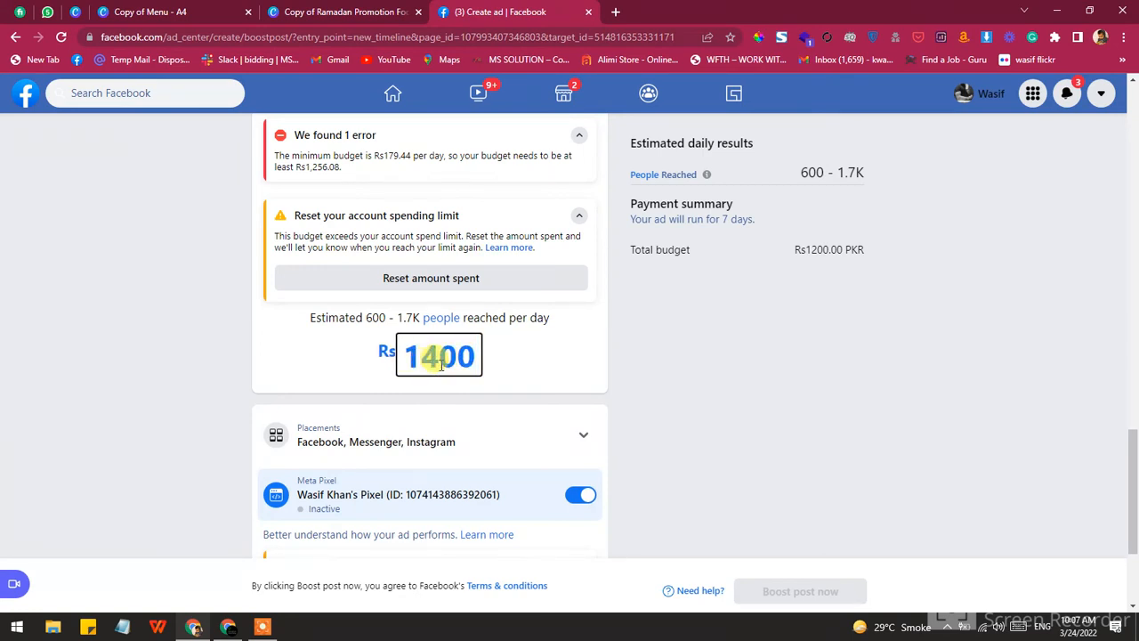
click(704, 382)
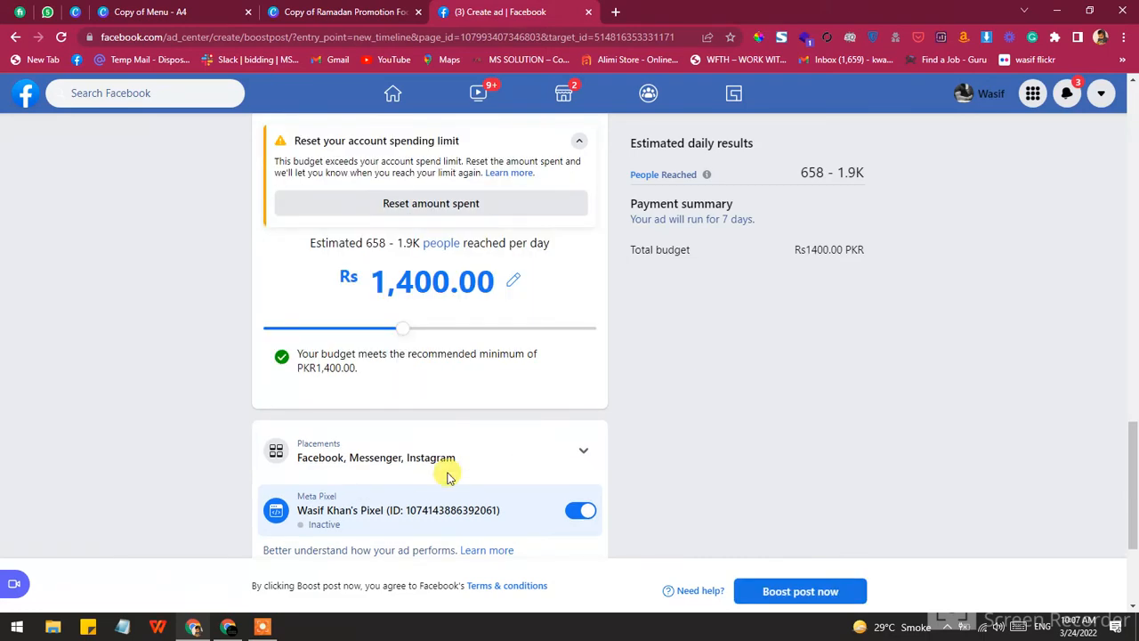
Check the placements, payment method and ad preview once more, and submit the post for boosting
scroll(472, 469, down, 3)
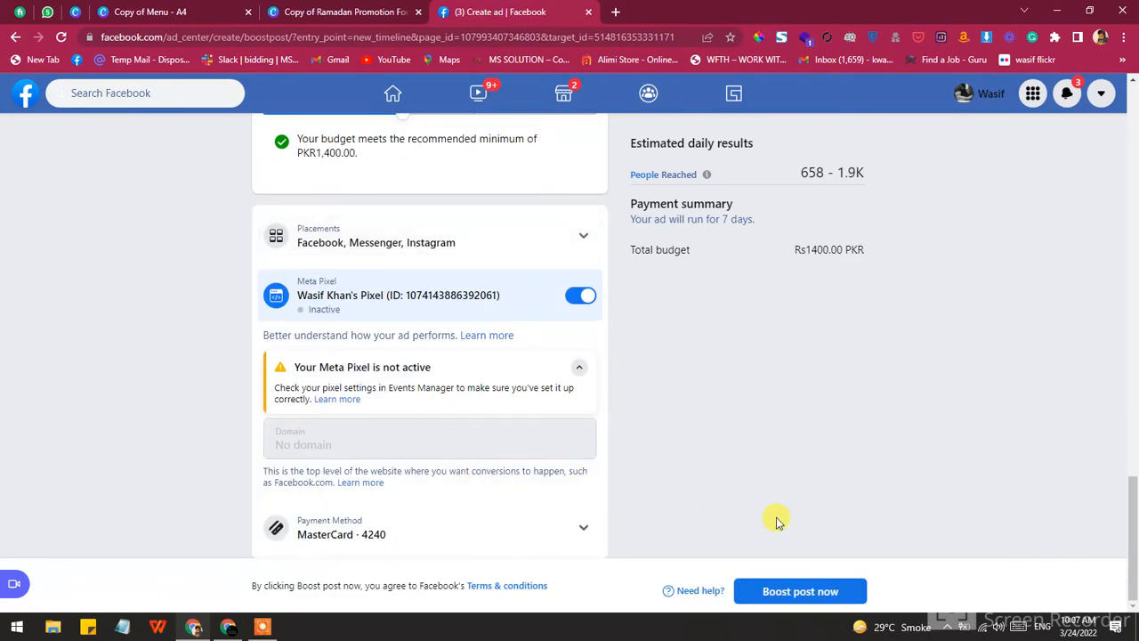
scroll(776, 523, up, 15)
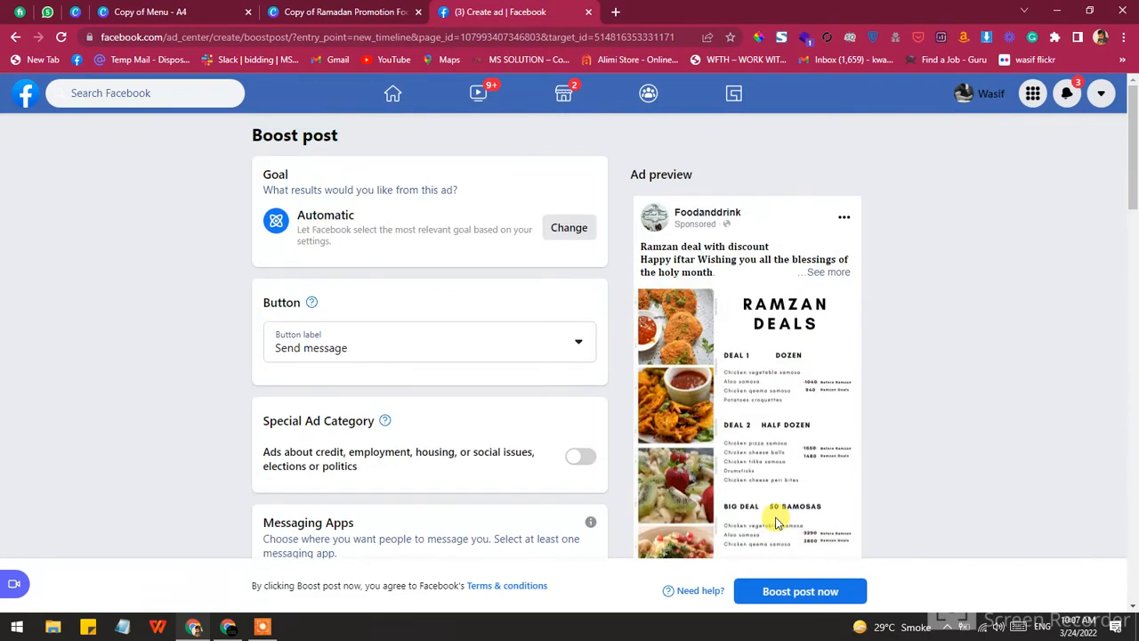
scroll(776, 522, down, 15)
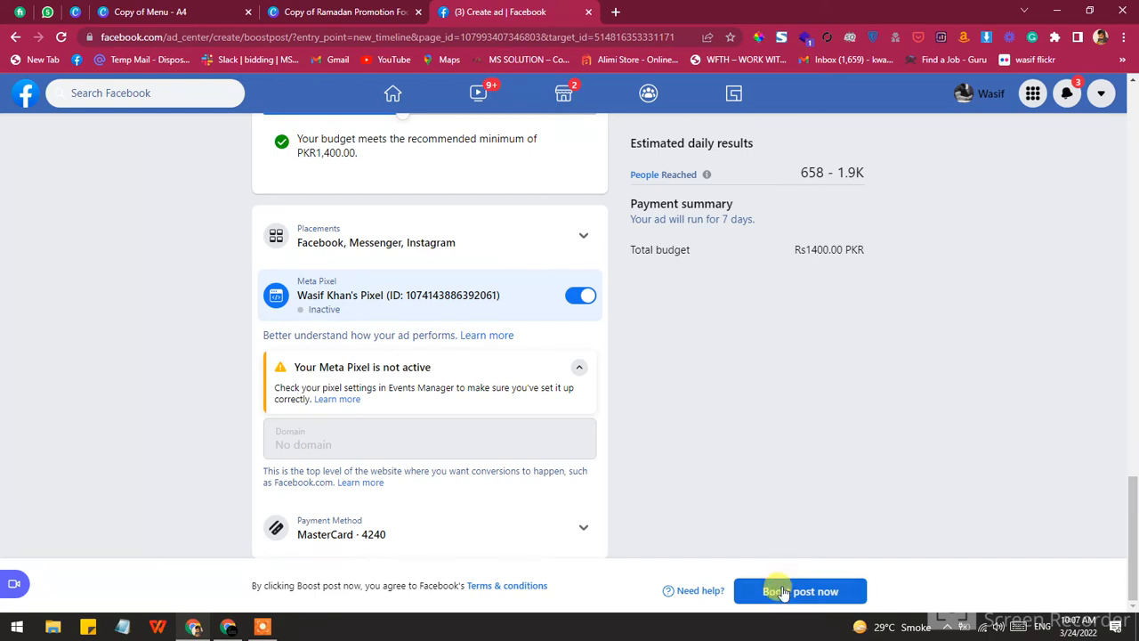
click(787, 596)
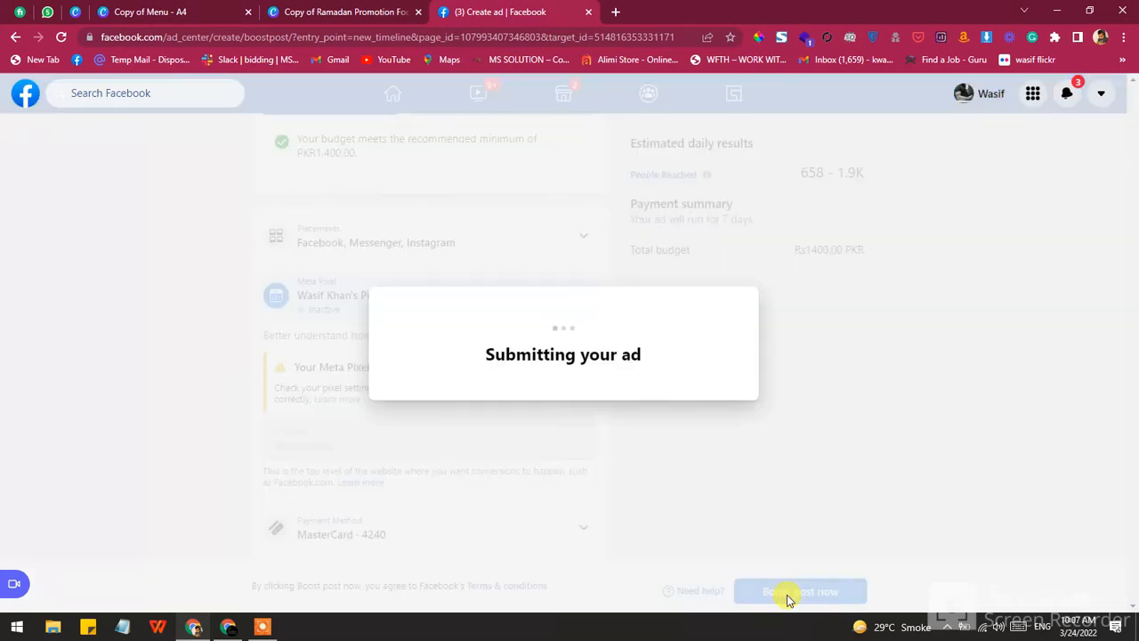